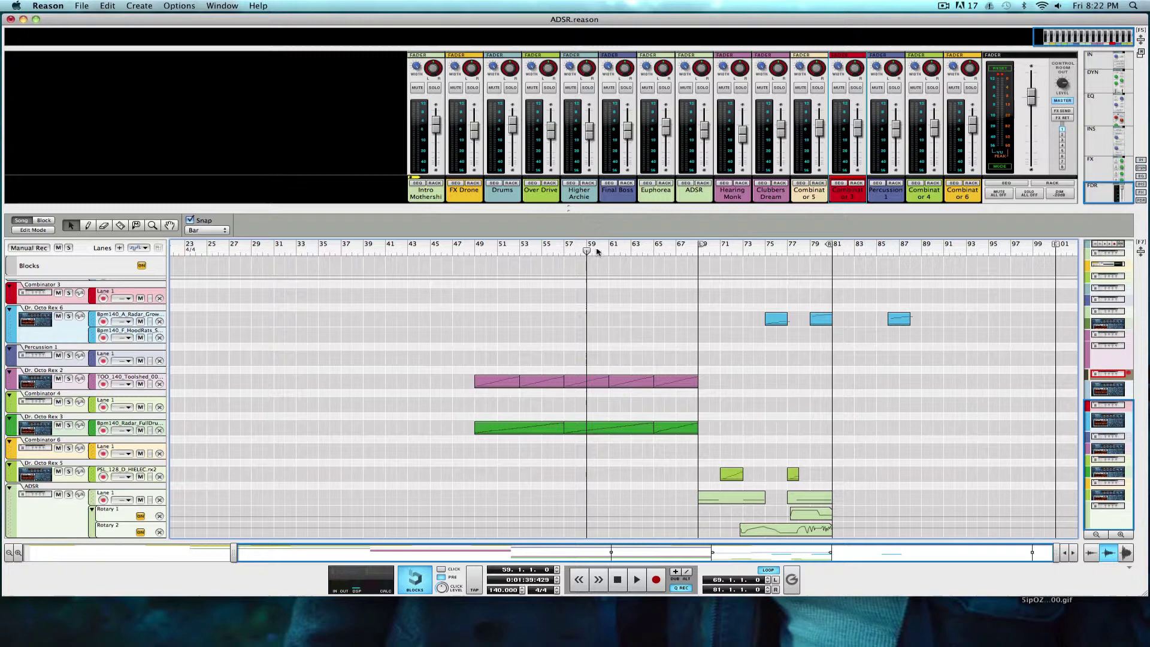
Step: Move the ADSR song's position marker to bar 61 in the sequencer
{"action": "left_click", "coordinate": [611, 256]}
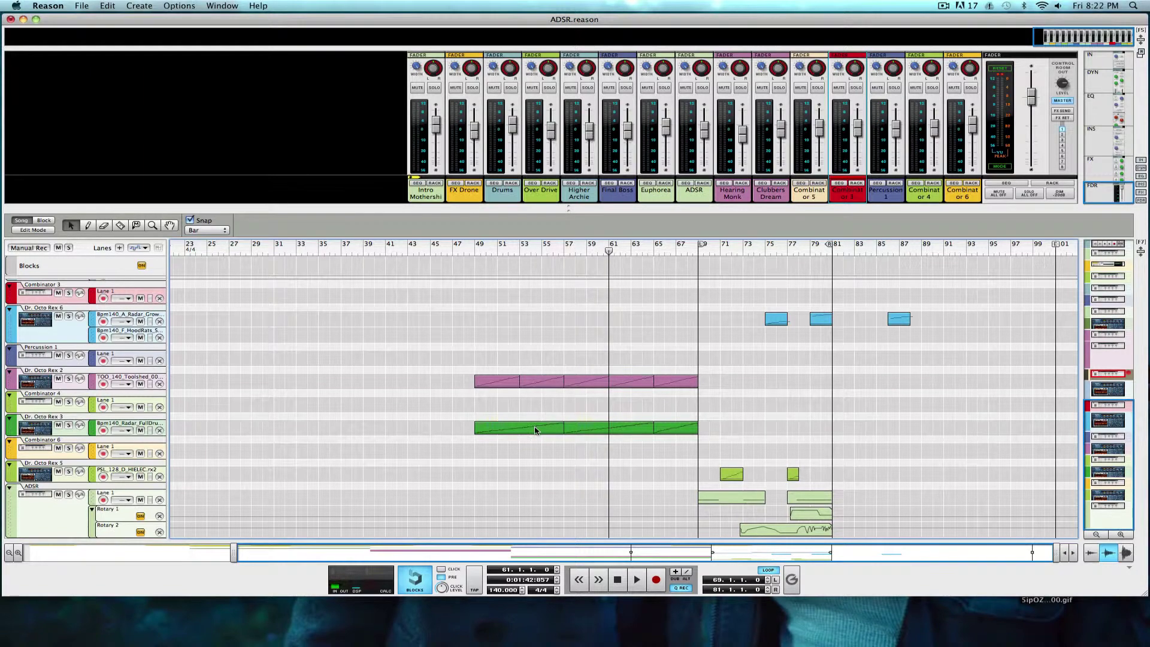
{"action": "scroll", "coordinate": [539, 438], "scroll_direction": "up", "scroll_amount": 10}
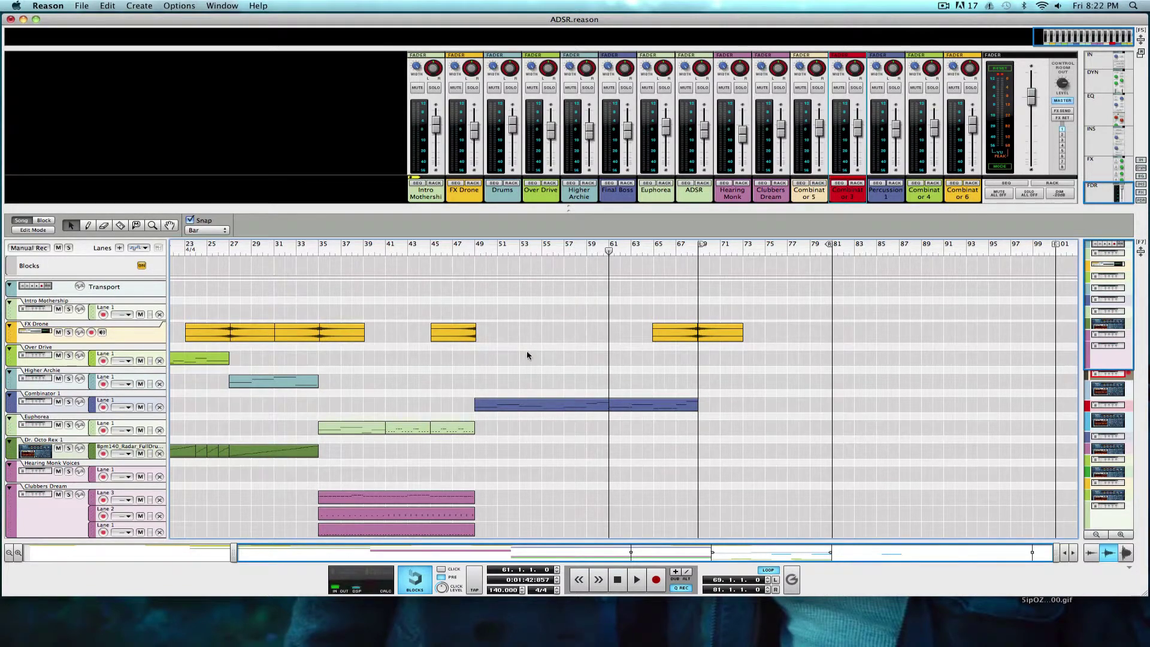
{"action": "scroll", "coordinate": [528, 354], "scroll_direction": "down", "scroll_amount": 10}
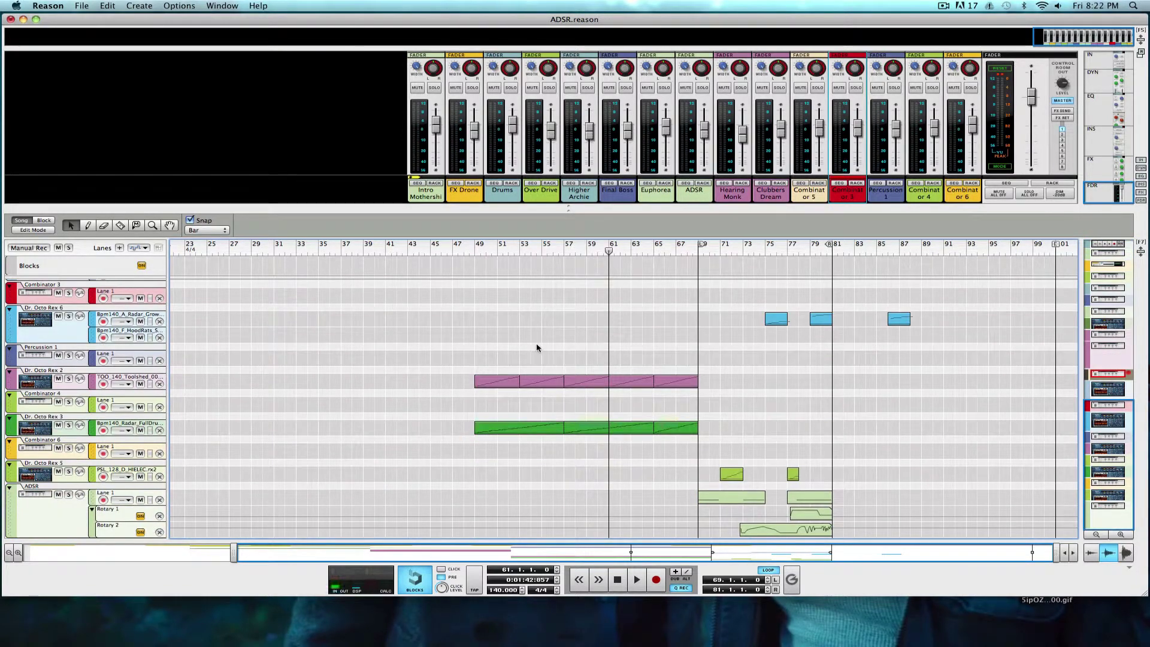
Step: Play from bar 61 with the rack full-window, browsing the ADSR Combinator's devices, then stop
{"action": "key", "text": "space"}
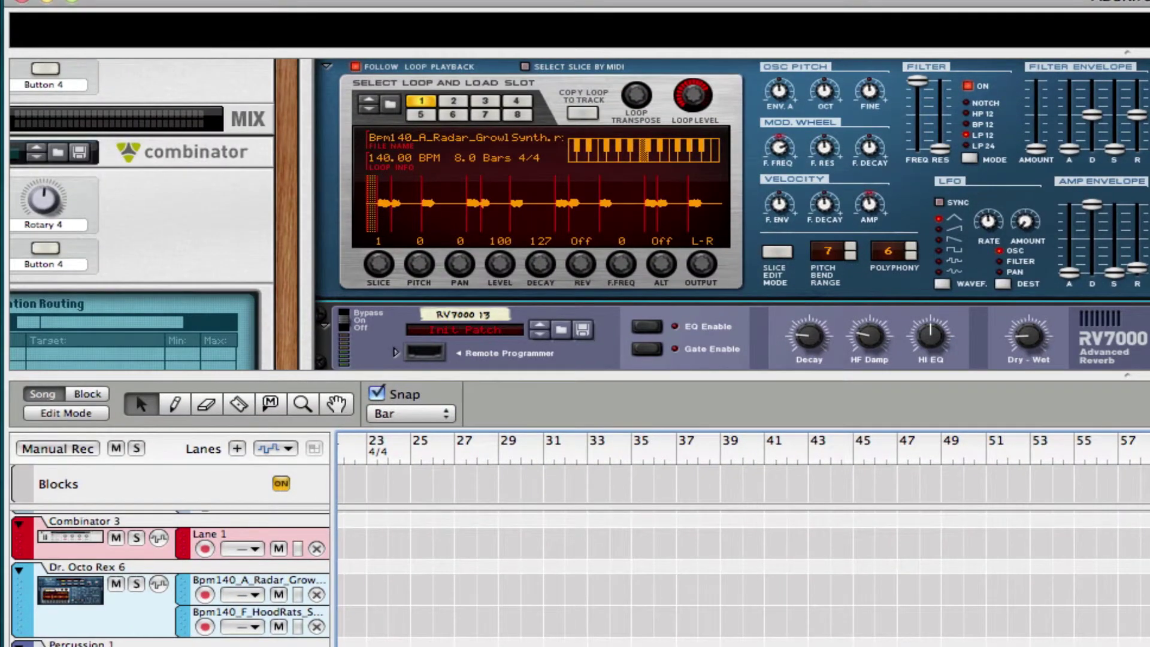
{"action": "key", "text": "F7"}
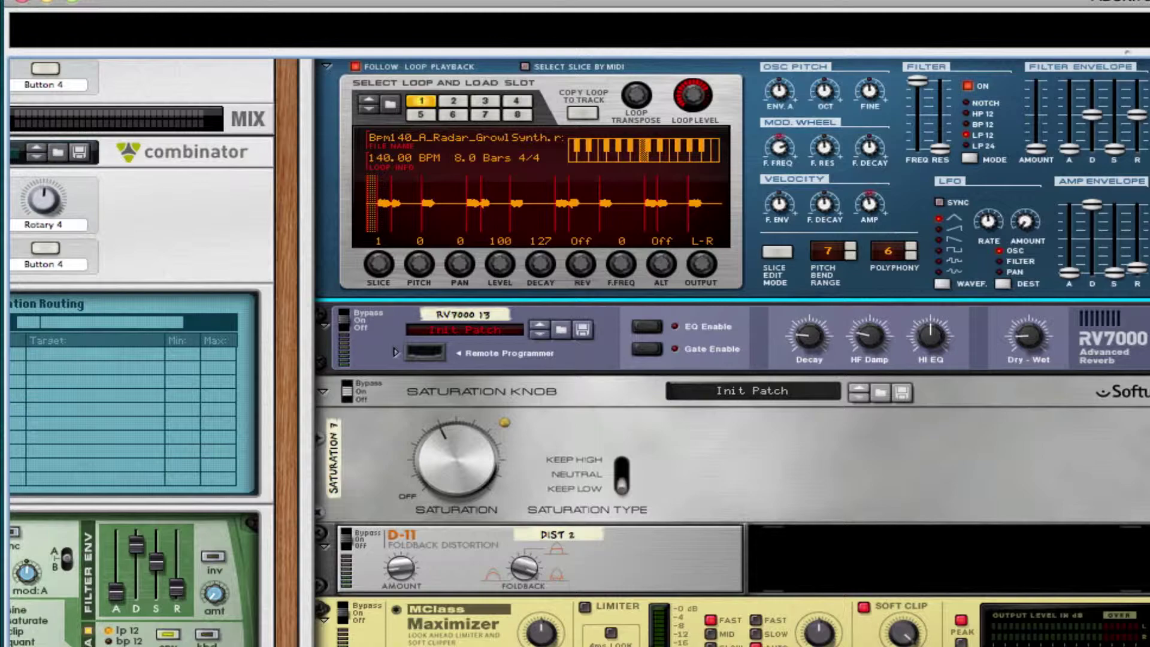
{"action": "scroll", "coordinate": [474, 397], "scroll_direction": "left", "scroll_amount": 10}
{"action": "scroll", "coordinate": [473, 397], "scroll_direction": "up", "scroll_amount": 2}
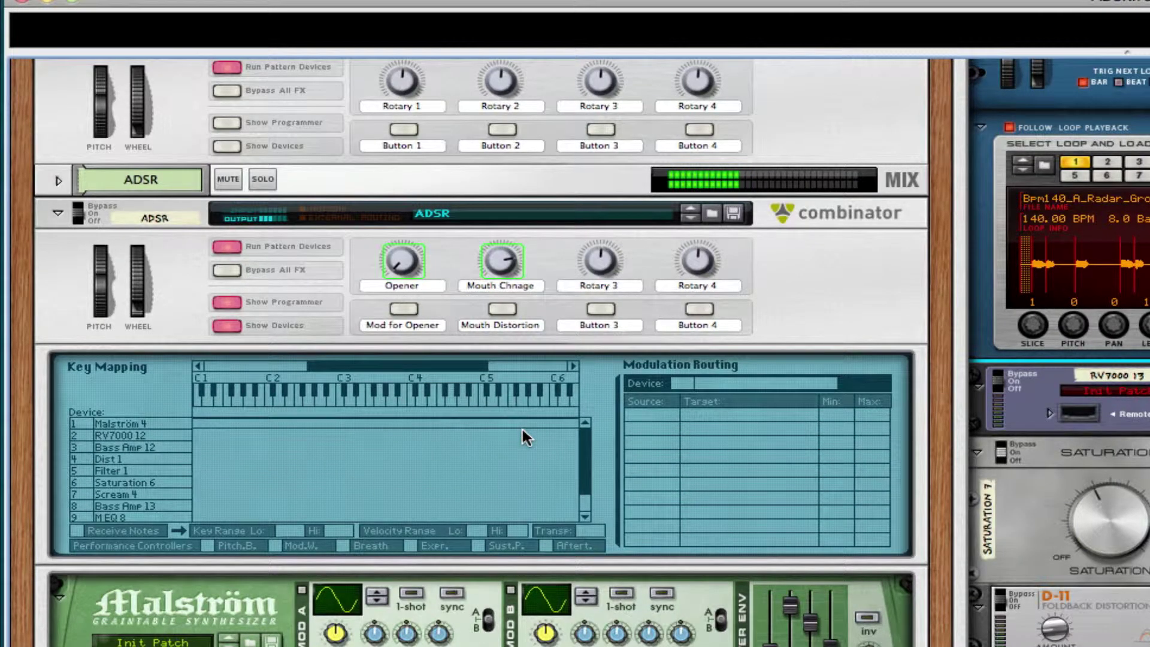
{"action": "scroll", "coordinate": [770, 450], "scroll_direction": "down", "scroll_amount": 10}
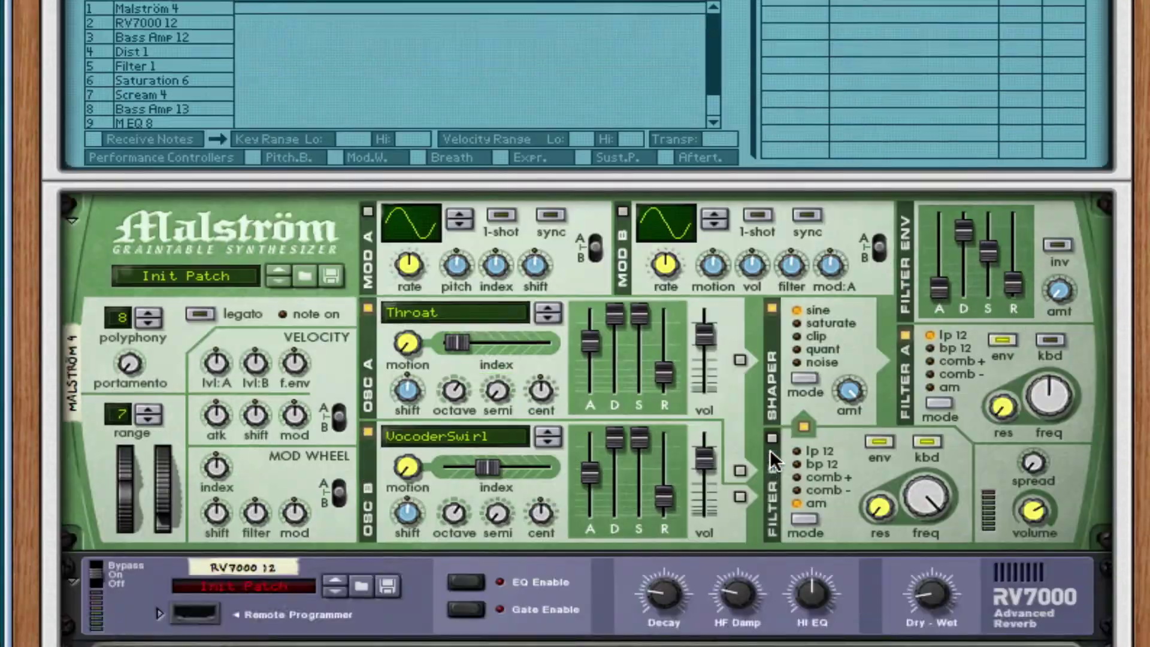
{"action": "scroll", "coordinate": [771, 451], "scroll_direction": "down", "scroll_amount": 5}
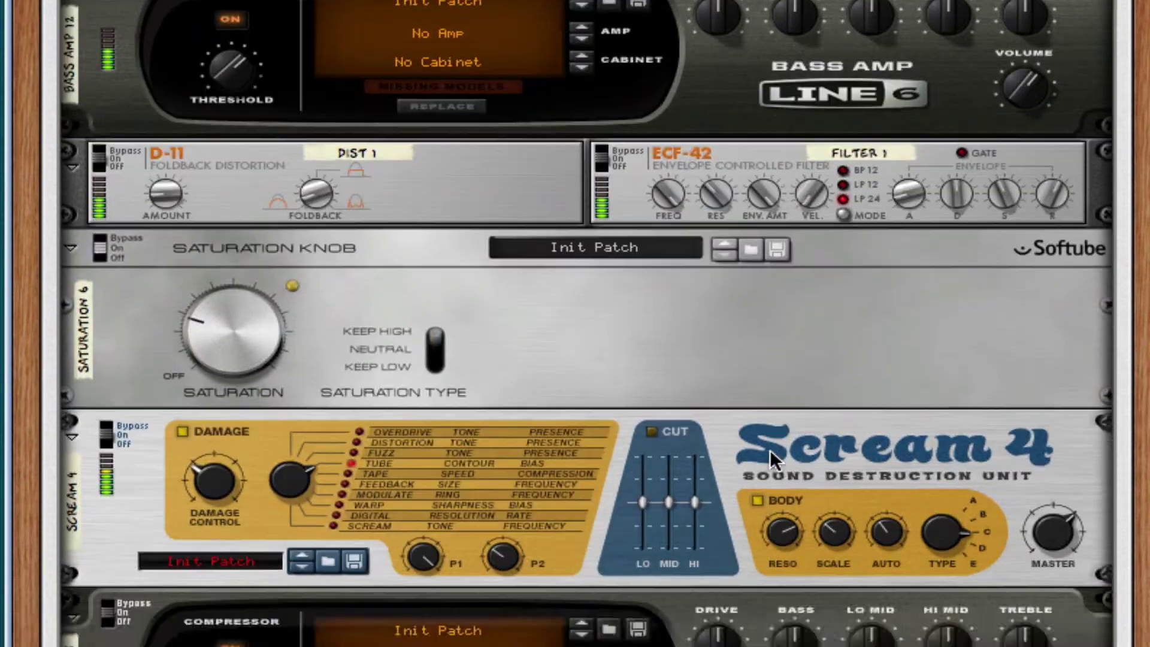
{"action": "scroll", "coordinate": [771, 453], "scroll_direction": "up", "scroll_amount": 15}
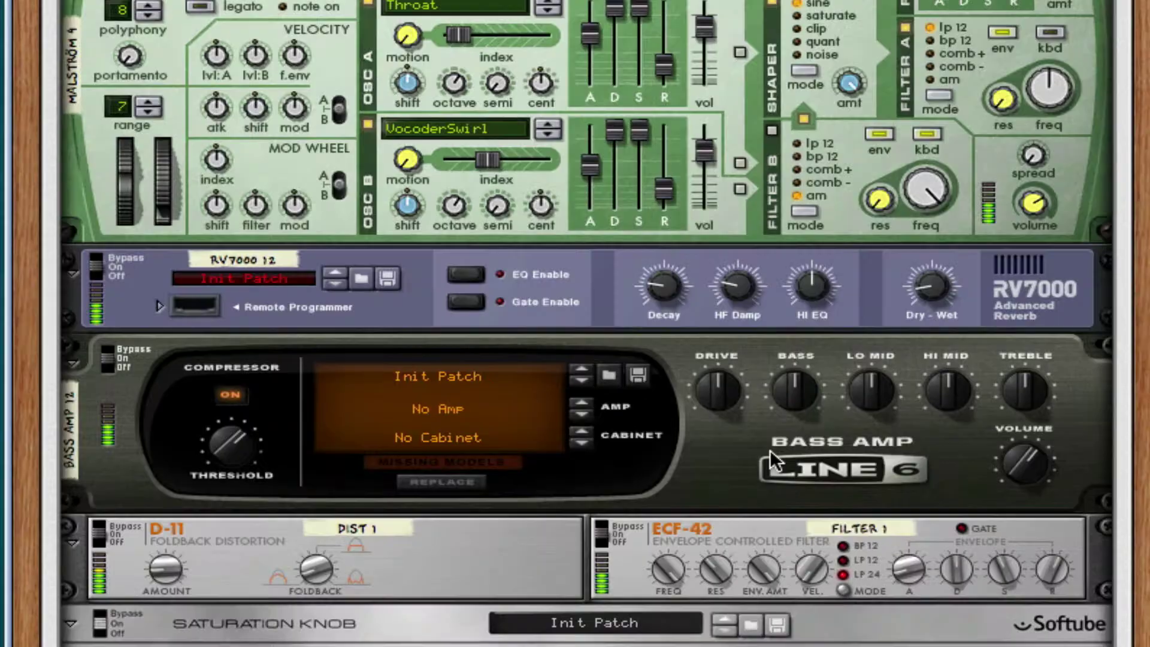
{"action": "scroll", "coordinate": [771, 450], "scroll_direction": "up", "scroll_amount": 1}
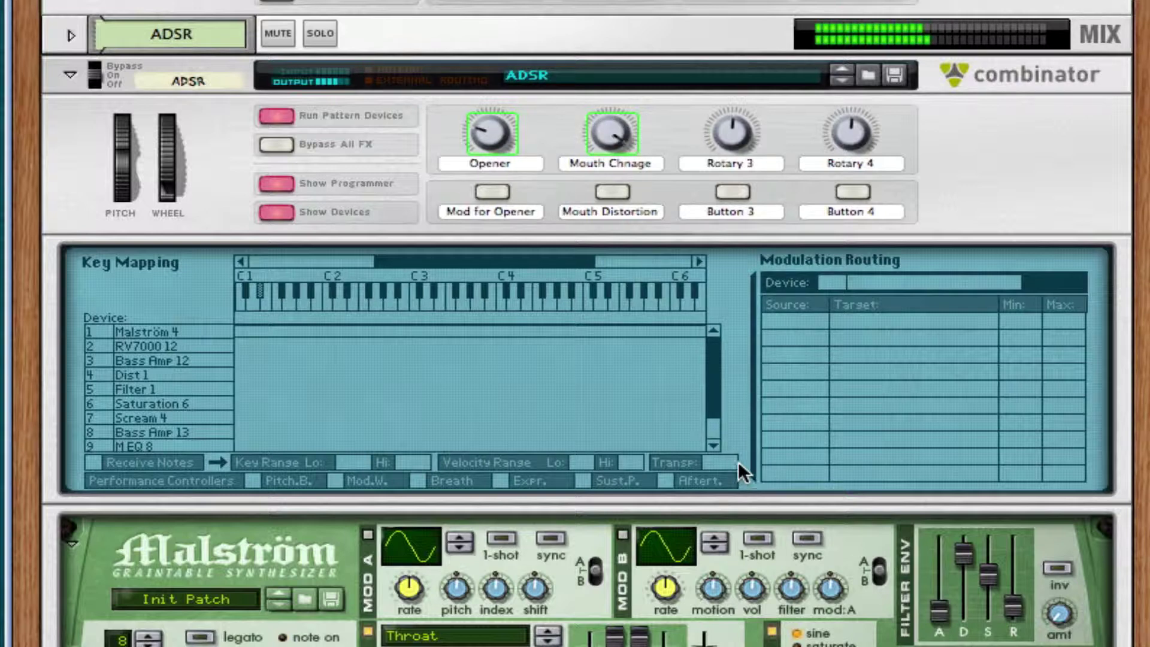
{"action": "key", "text": "space"}
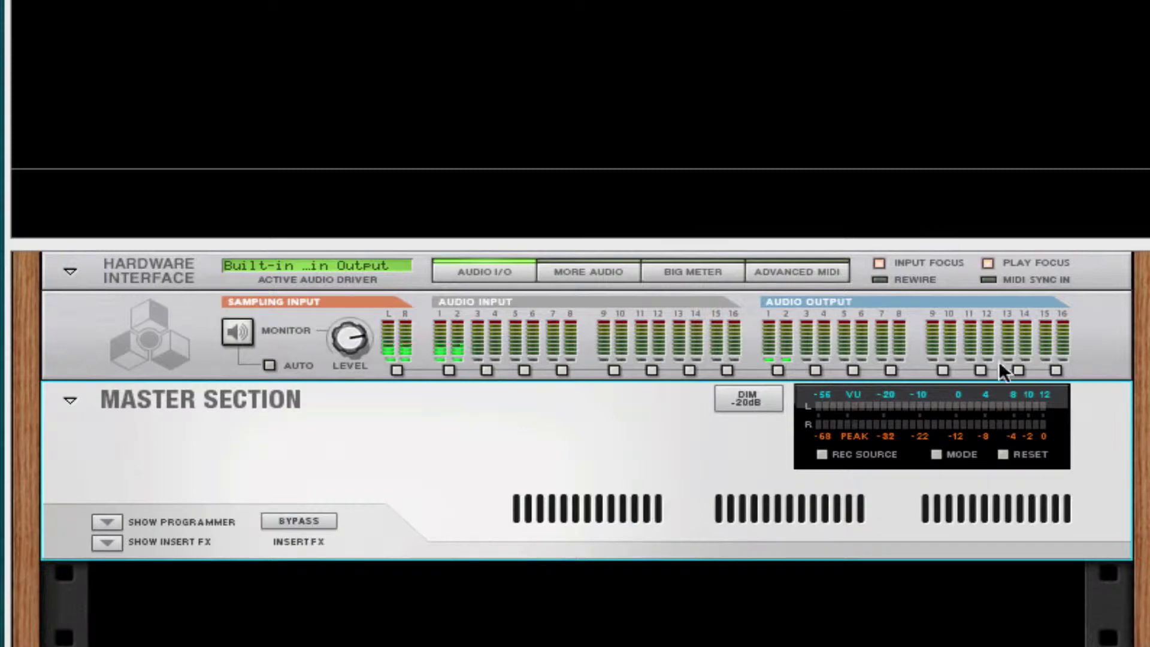
Step: Collapse the sequencer and add a new Combinator to the empty rack
{"action": "left_click_drag", "start_coordinate": [917, 239], "coordinate": [917, 3]}
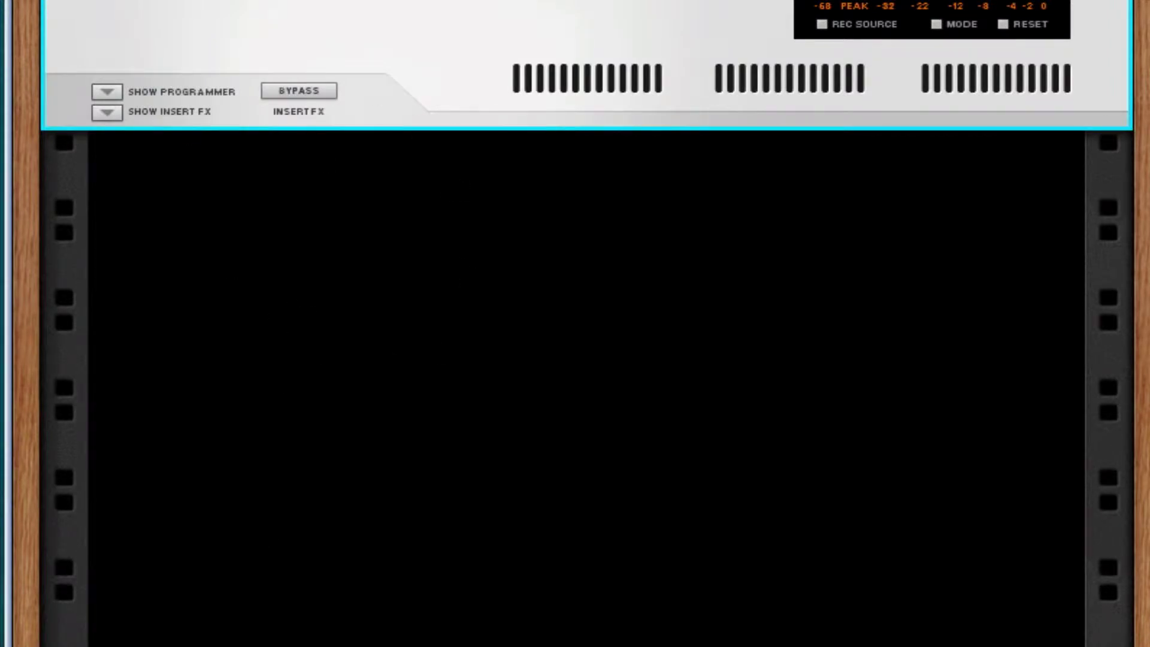
{"action": "right_click", "coordinate": [274, 231]}
{"action": "right_click", "coordinate": [264, 182]}
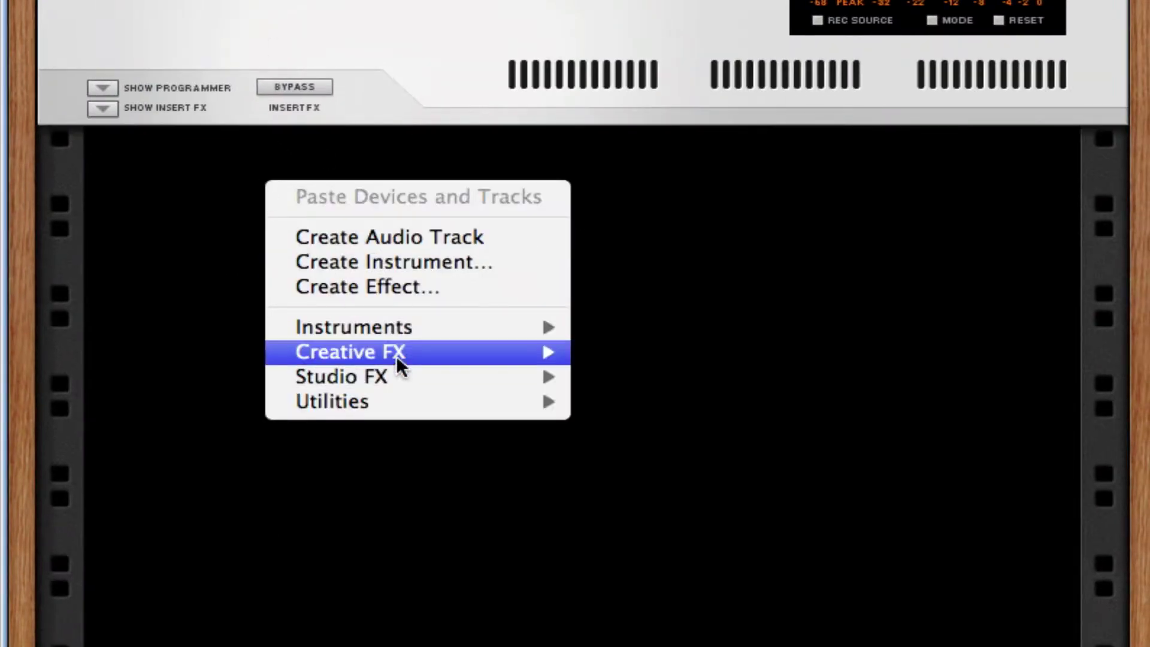
{"action": "mouse_move", "coordinate": [513, 399]}
{"action": "left_click", "coordinate": [661, 402]}
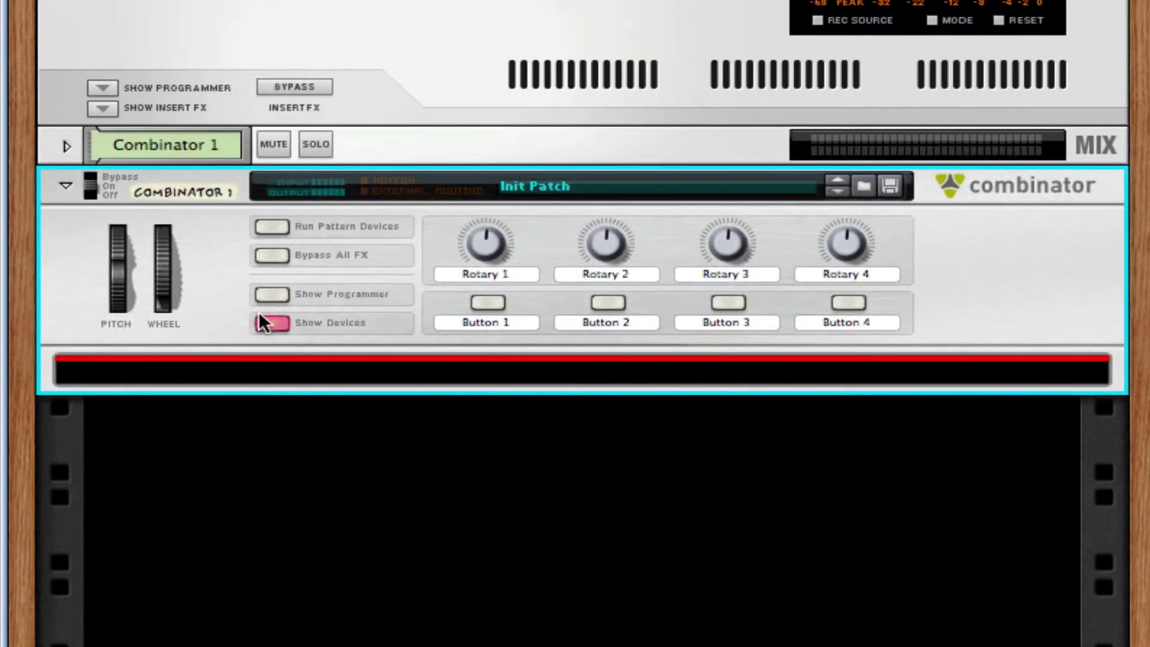
Step: Create a Malström synth inside Combinator 1
{"action": "right_click", "coordinate": [421, 365]}
{"action": "mouse_move", "coordinate": [743, 614]}
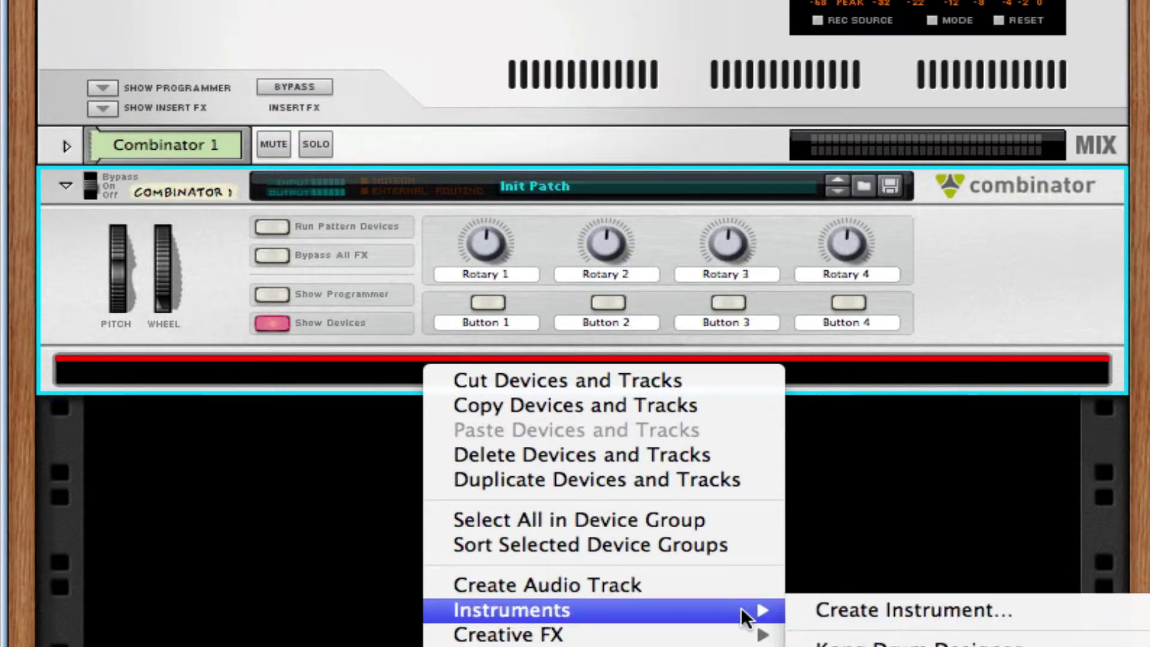
{"action": "left_click", "coordinate": [899, 646]}
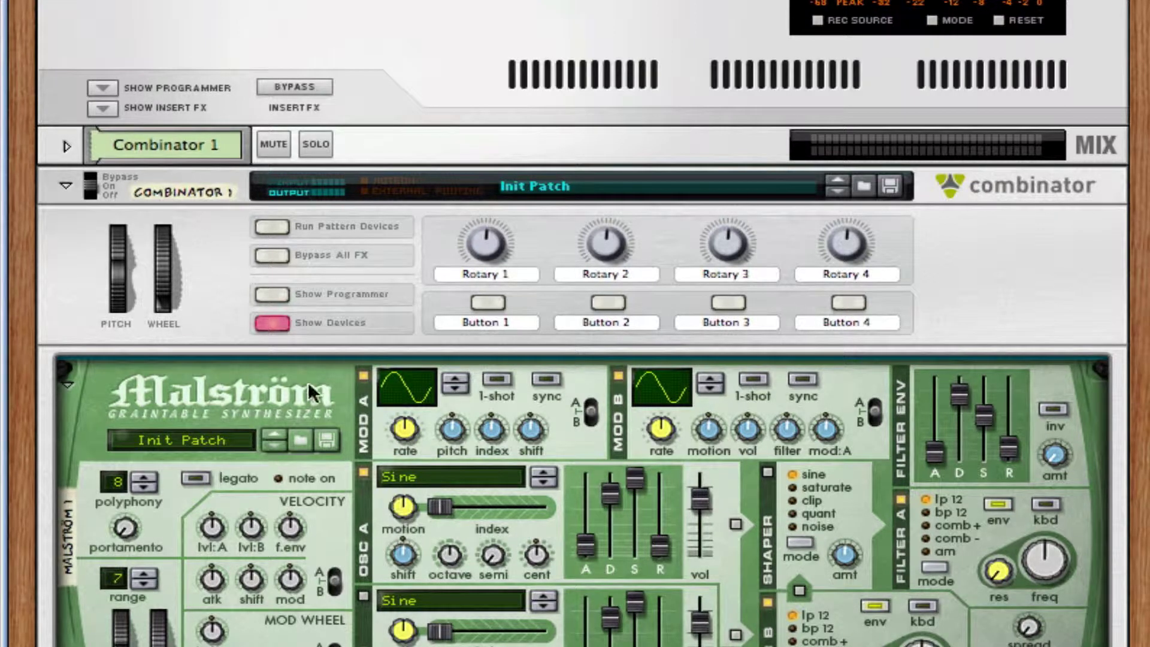
Step: Route Rotary 1 to Malström 1's Oscillator B Index with a 53–57 range
{"action": "left_click", "coordinate": [264, 294]}
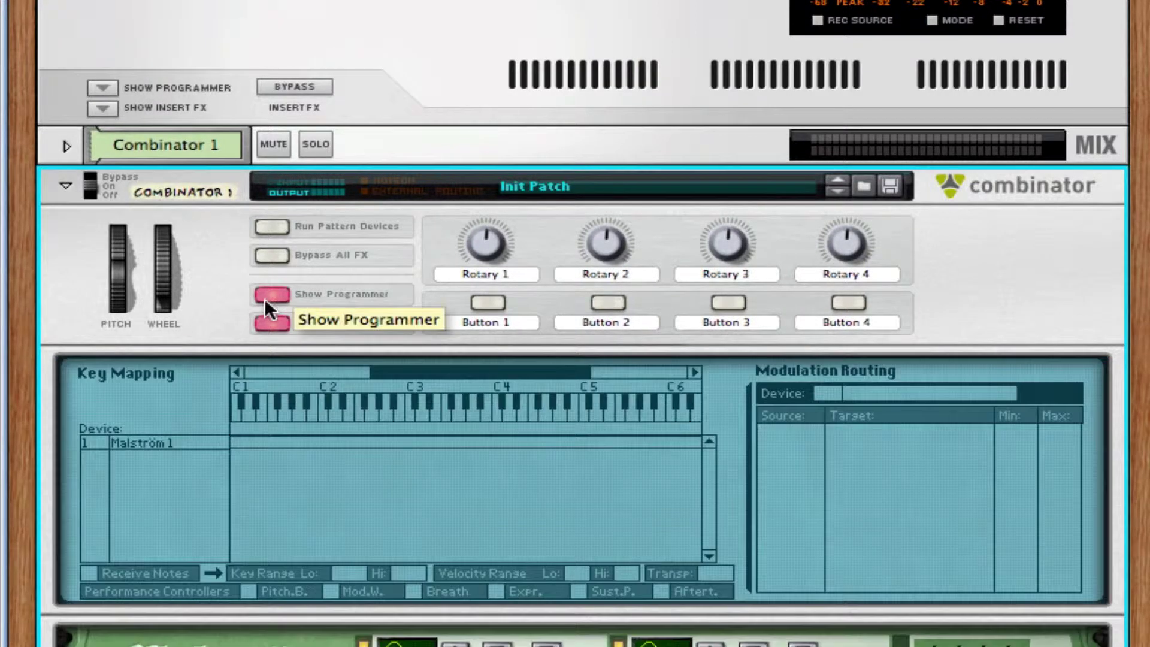
{"action": "left_click", "coordinate": [186, 444]}
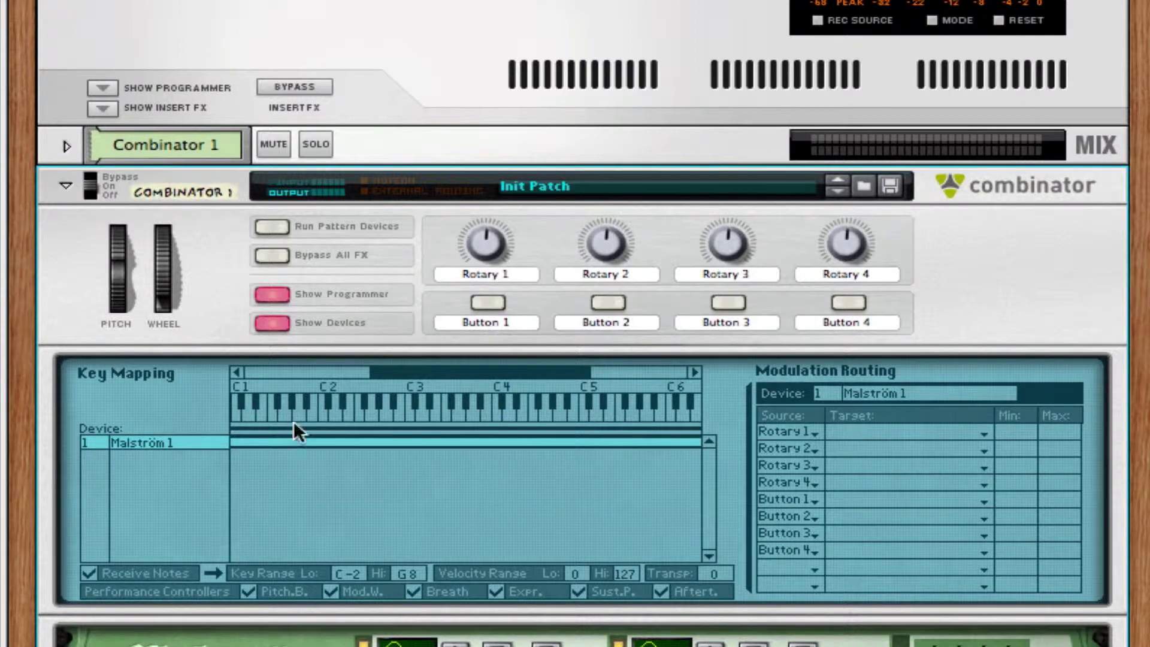
{"action": "left_click", "coordinate": [834, 432]}
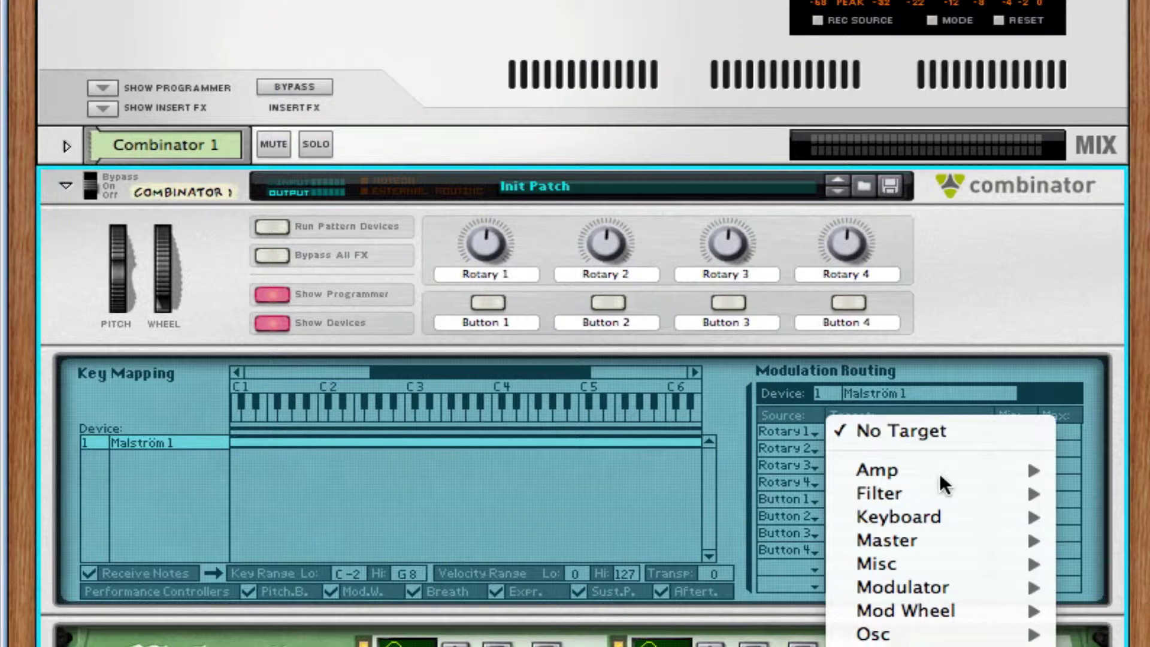
{"action": "mouse_move", "coordinate": [971, 635]}
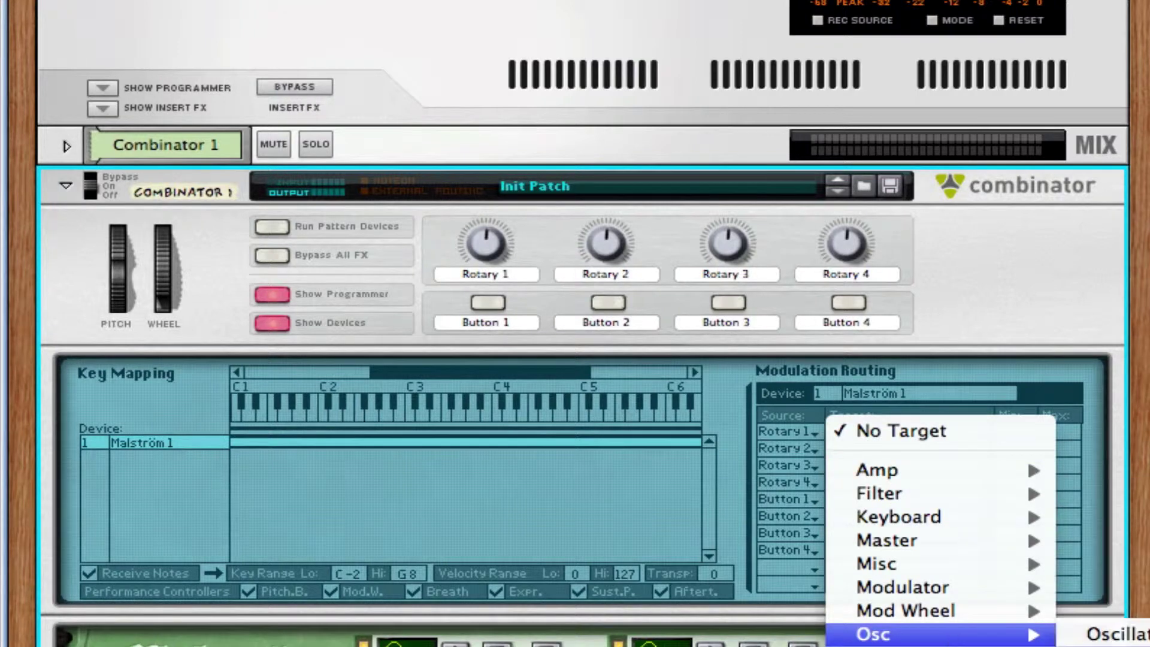
{"action": "left_click", "coordinate": [1103, 634]}
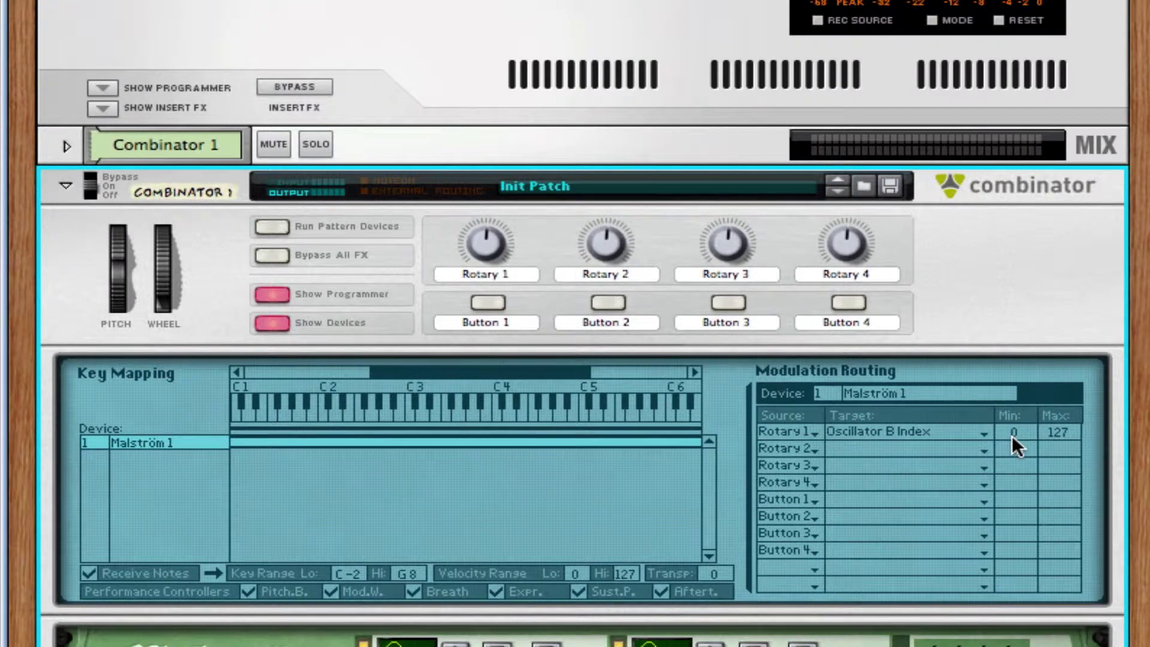
{"action": "left_click_drag", "start_coordinate": [1019, 433], "coordinate": [1038, 309]}
{"action": "left_click_drag", "start_coordinate": [1058, 435], "coordinate": [1043, 626]}
Step: Route Rotary 2 to the Malström's Oscillator A Index with a 12–18 range
{"action": "left_click", "coordinate": [891, 451]}
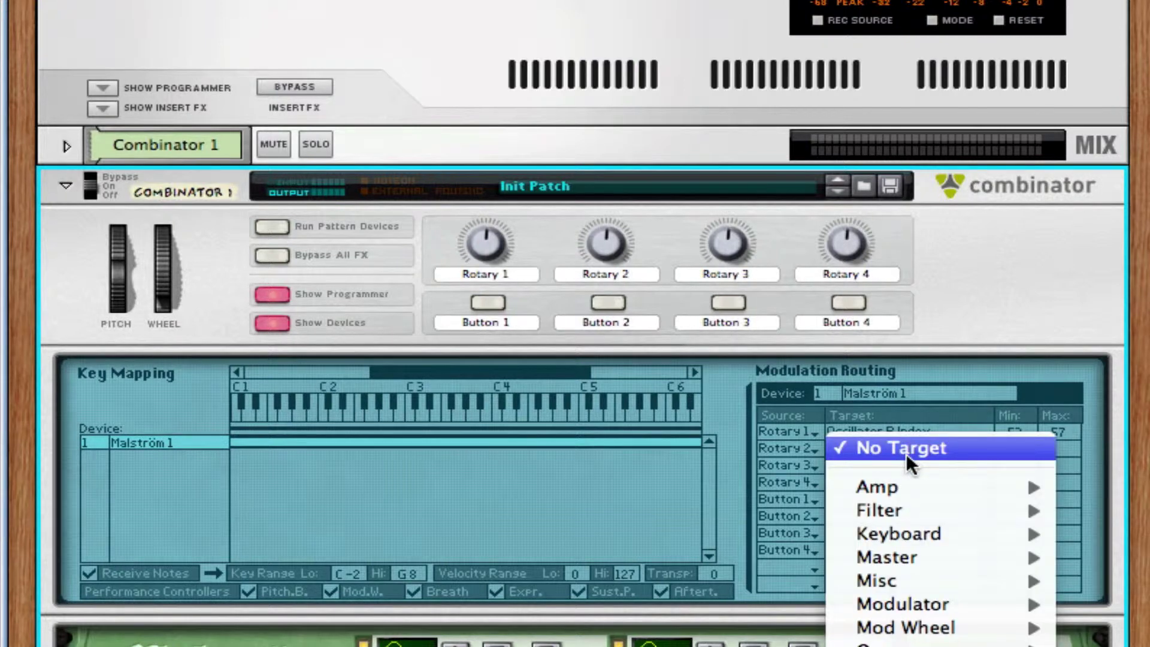
{"action": "mouse_move", "coordinate": [1000, 644]}
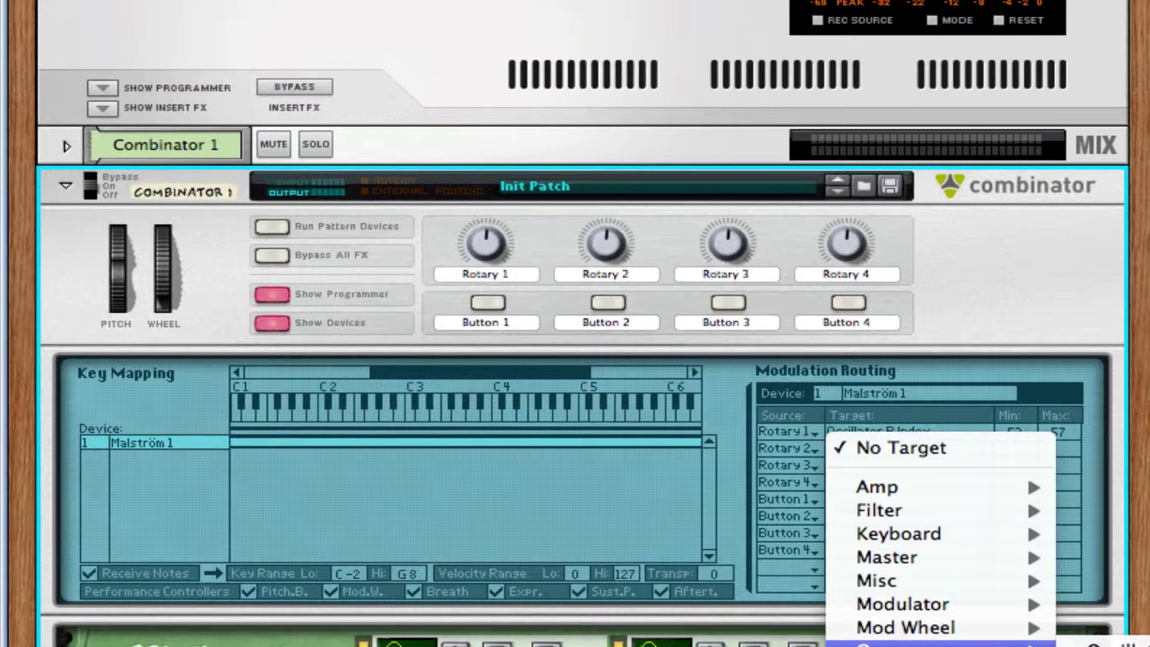
{"action": "left_click", "coordinate": [1106, 645]}
{"action": "left_click_drag", "start_coordinate": [1019, 441], "coordinate": [1036, 415]}
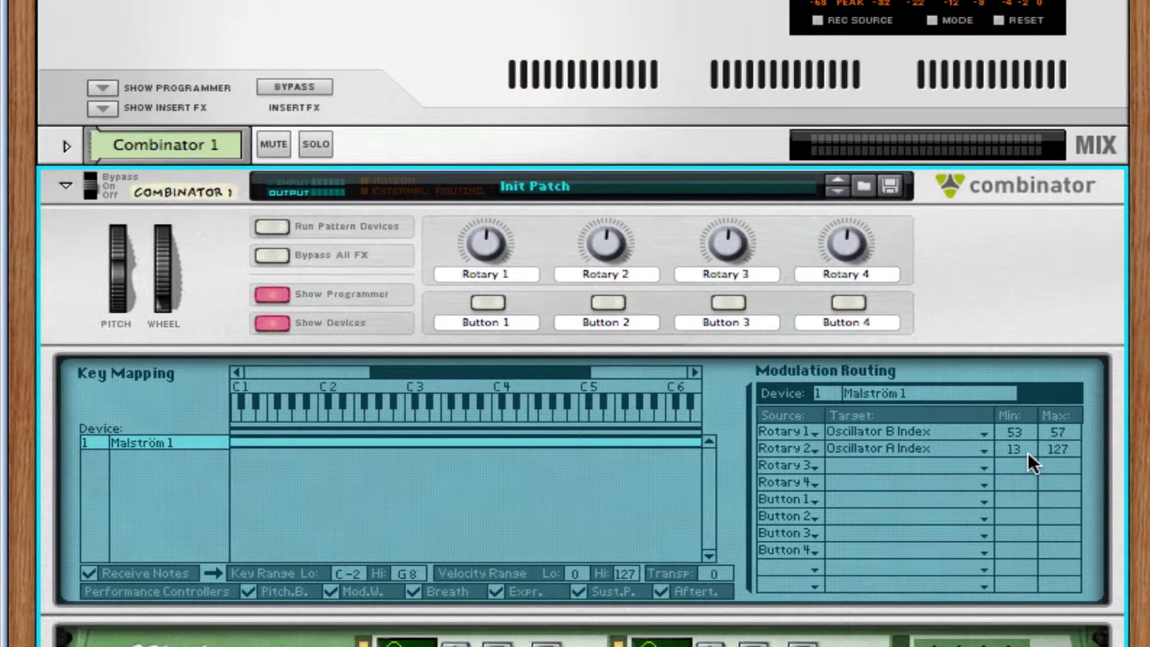
{"action": "left_click_drag", "start_coordinate": [1028, 457], "coordinate": [1048, 640]}
Step: Route Button 1 to Oscillator B Motion with a range of -64 to 7
{"action": "left_click", "coordinate": [854, 501]}
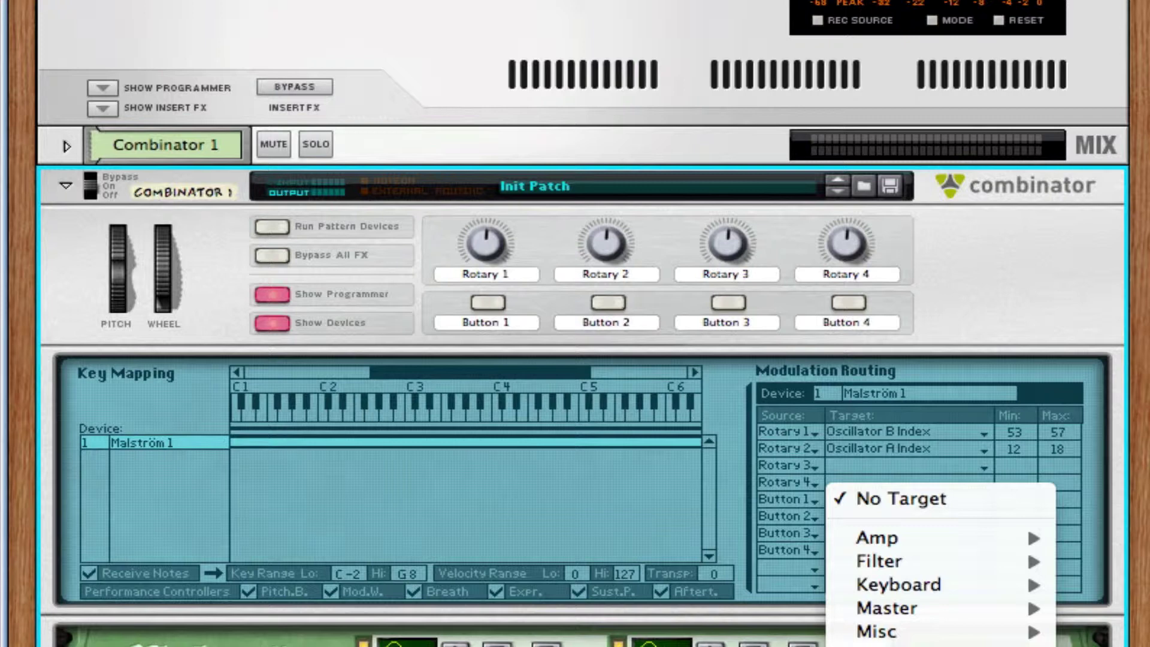
{"action": "left_click", "coordinate": [1055, 641]}
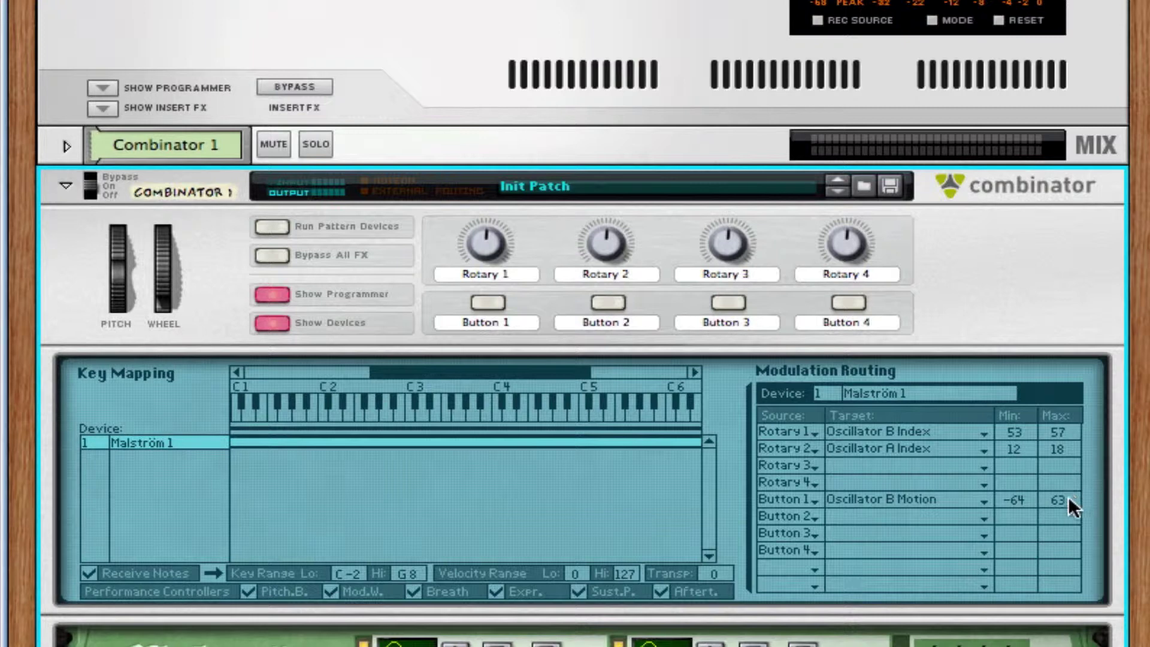
{"action": "left_click_drag", "start_coordinate": [1069, 500], "coordinate": [1069, 541]}
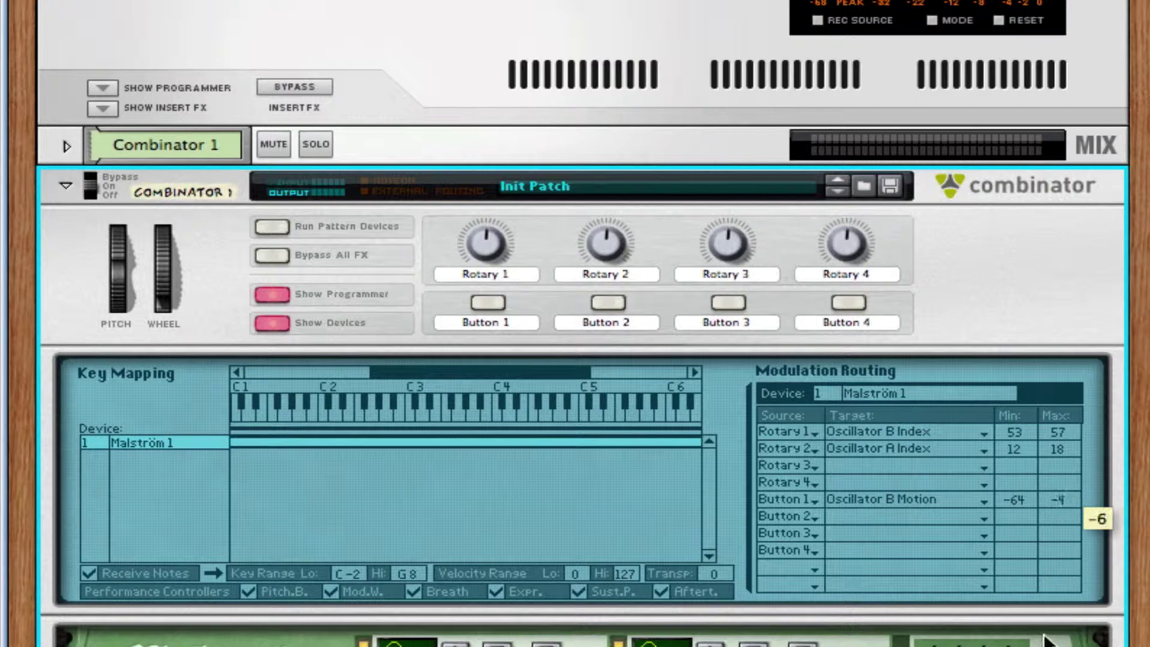
{"action": "left_click_drag", "start_coordinate": [1045, 635], "coordinate": [1044, 611]}
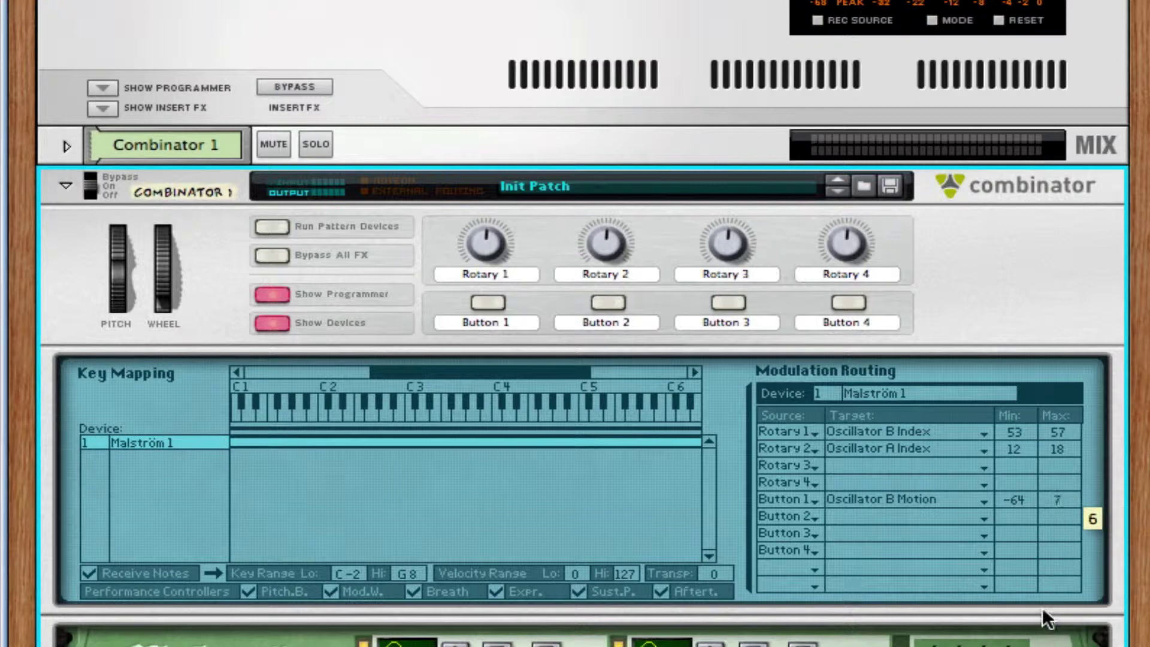
Step: Set Button 2's target to Misc > Route Oscillator A To Shaper, range 0–1
{"action": "left_click", "coordinate": [853, 517]}
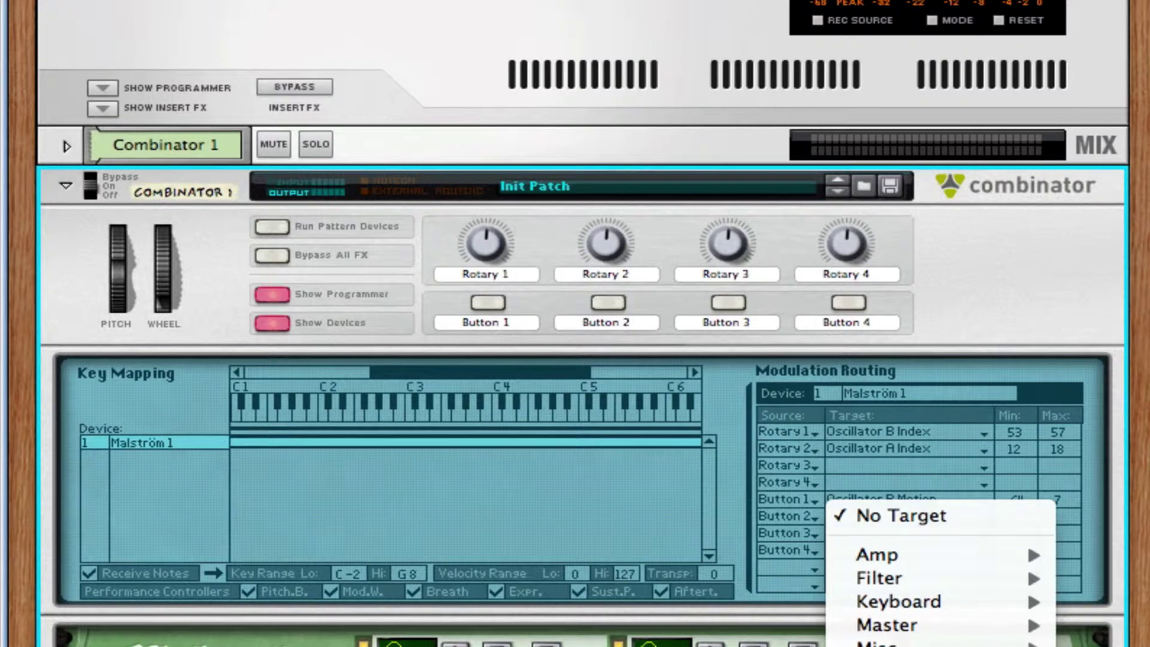
{"action": "mouse_move", "coordinate": [959, 644]}
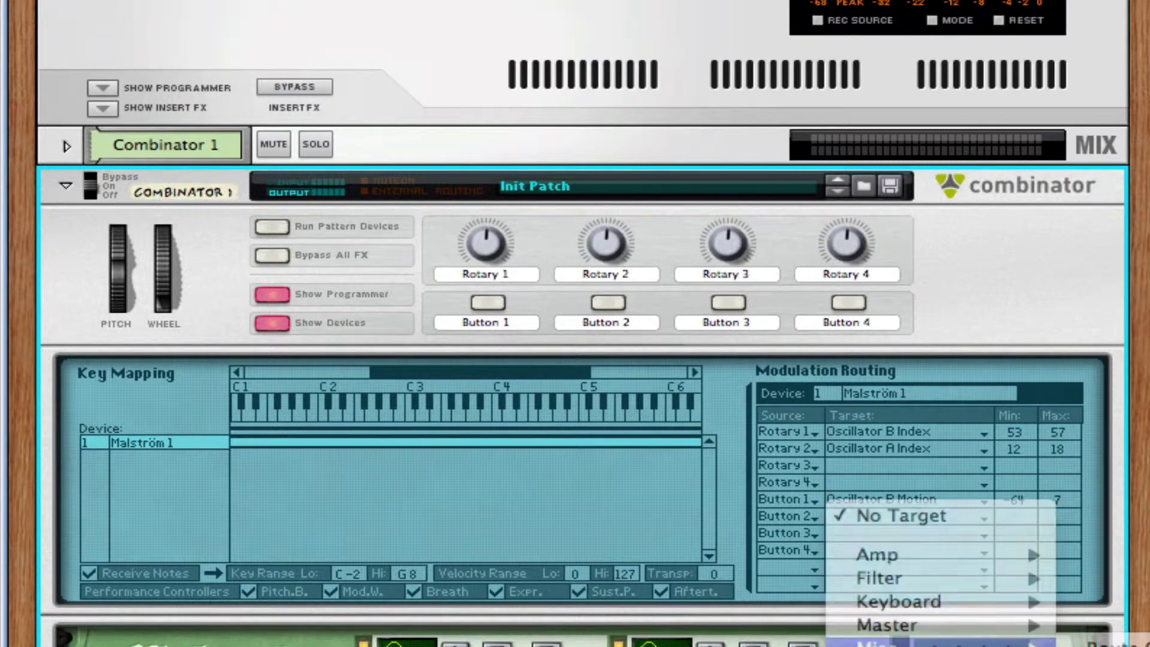
{"action": "left_click", "coordinate": [1103, 644]}
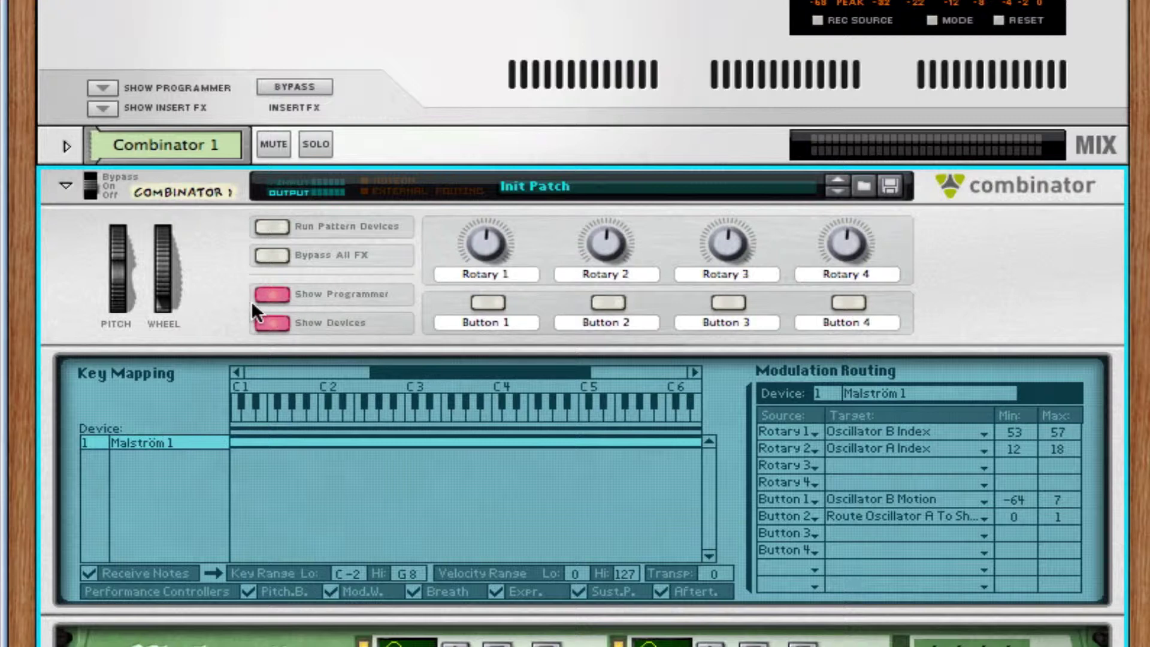
Step: Rename Rotary 1 to 'Opener' and Rotary 2 to 'Mouth Change'
{"action": "double_click", "coordinate": [476, 270]}
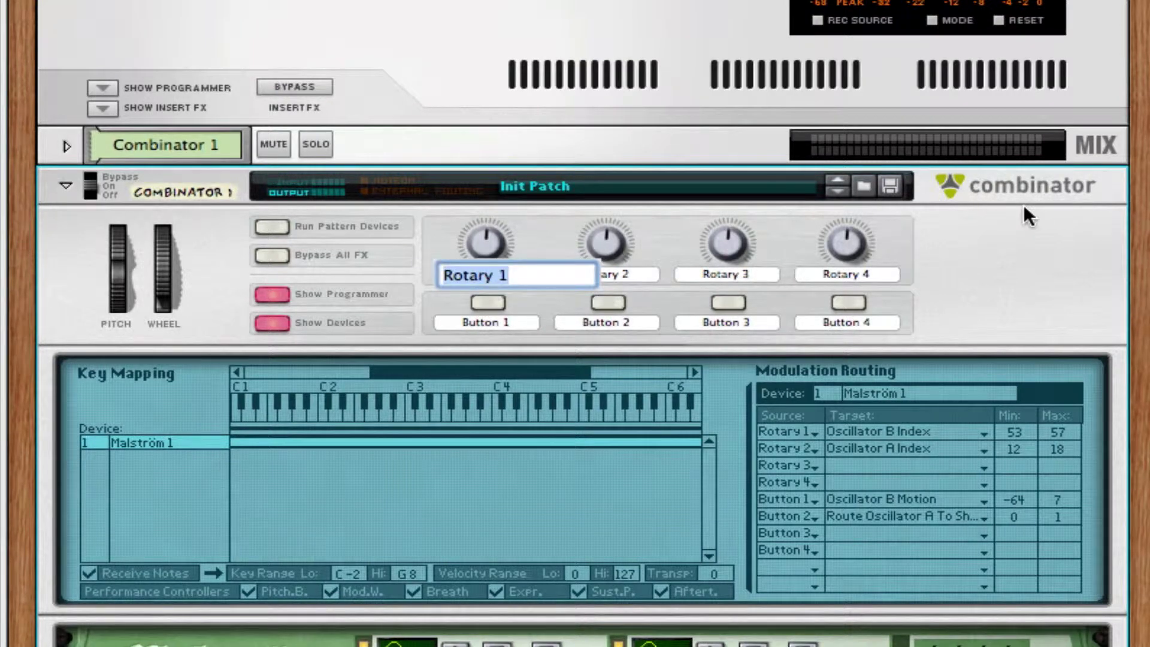
{"action": "type", "text": "Opener"}
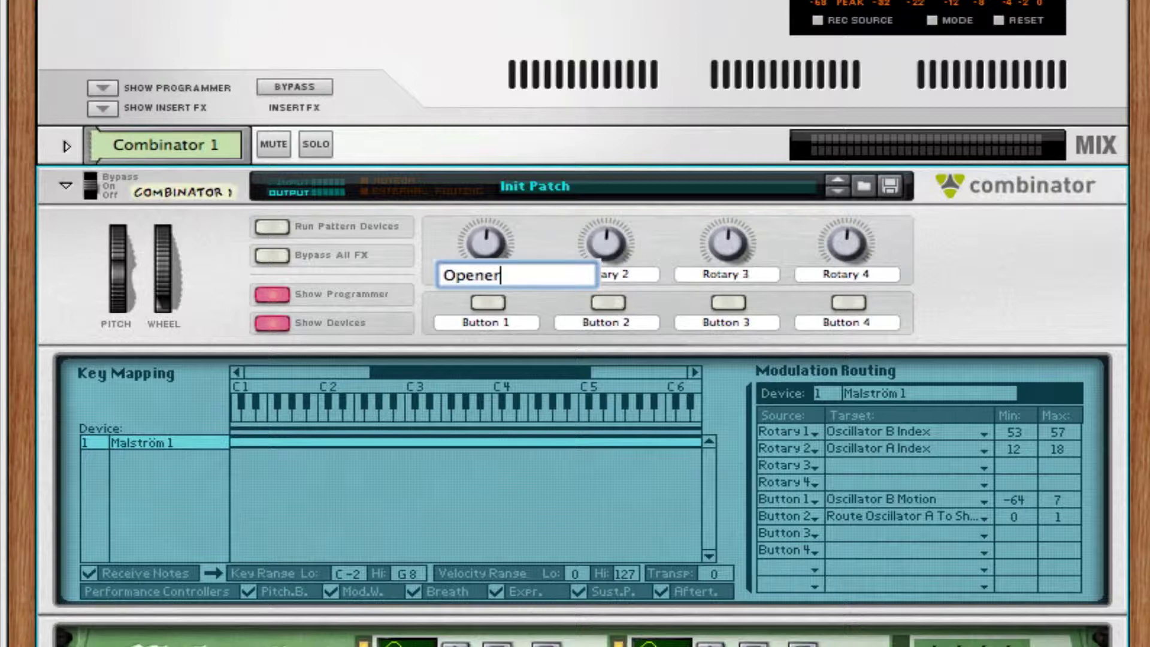
{"action": "key", "text": "Return"}
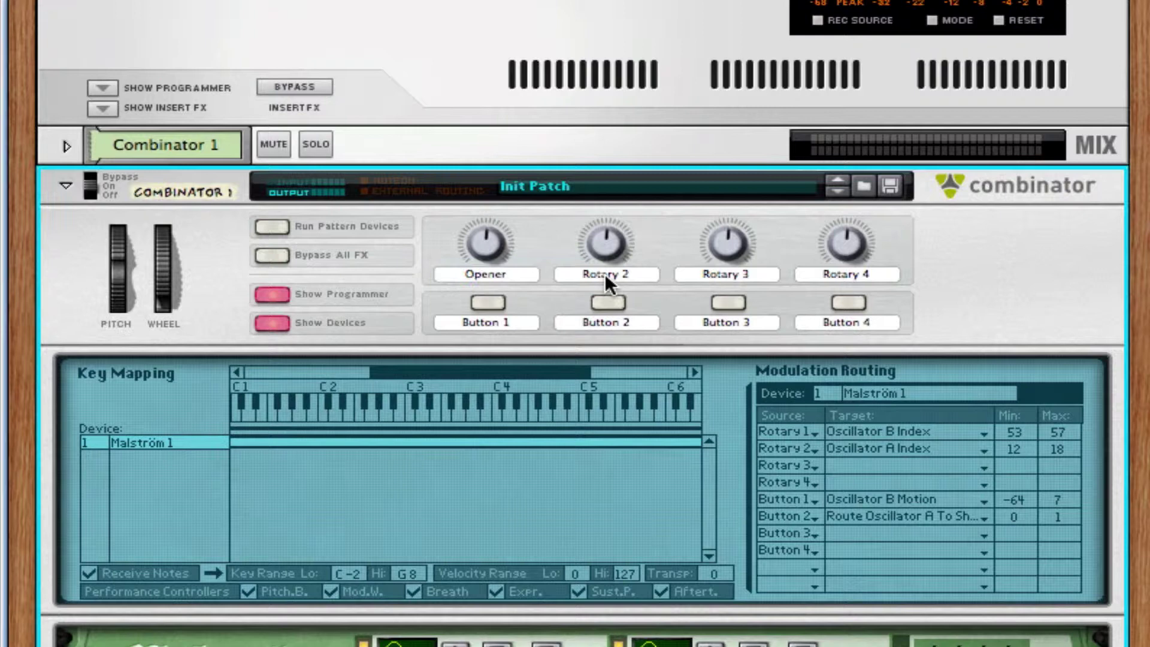
{"action": "double_click", "coordinate": [605, 273]}
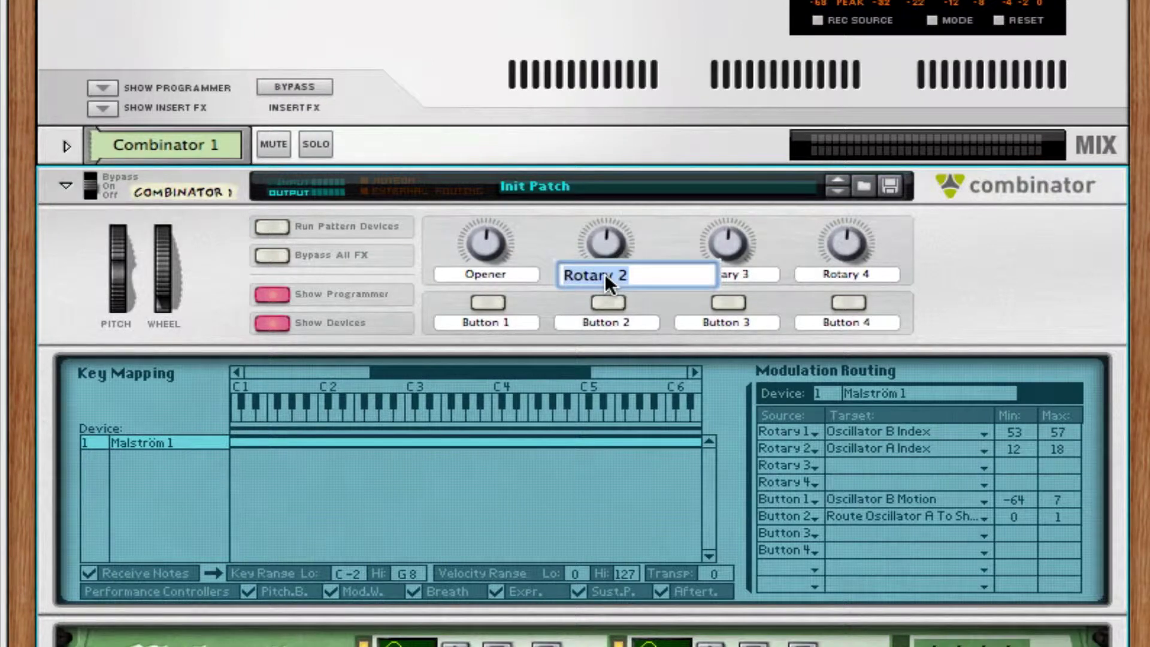
{"action": "type", "text": "Mp"}
{"action": "key", "text": "BackSpace"}
{"action": "type", "text": "outh CHan"}
{"action": "key", "text": "BackSpace"}
{"action": "key", "text": "BackSpace"}
{"action": "key", "text": "BackSpace"}
{"action": "type", "text": "hange"}
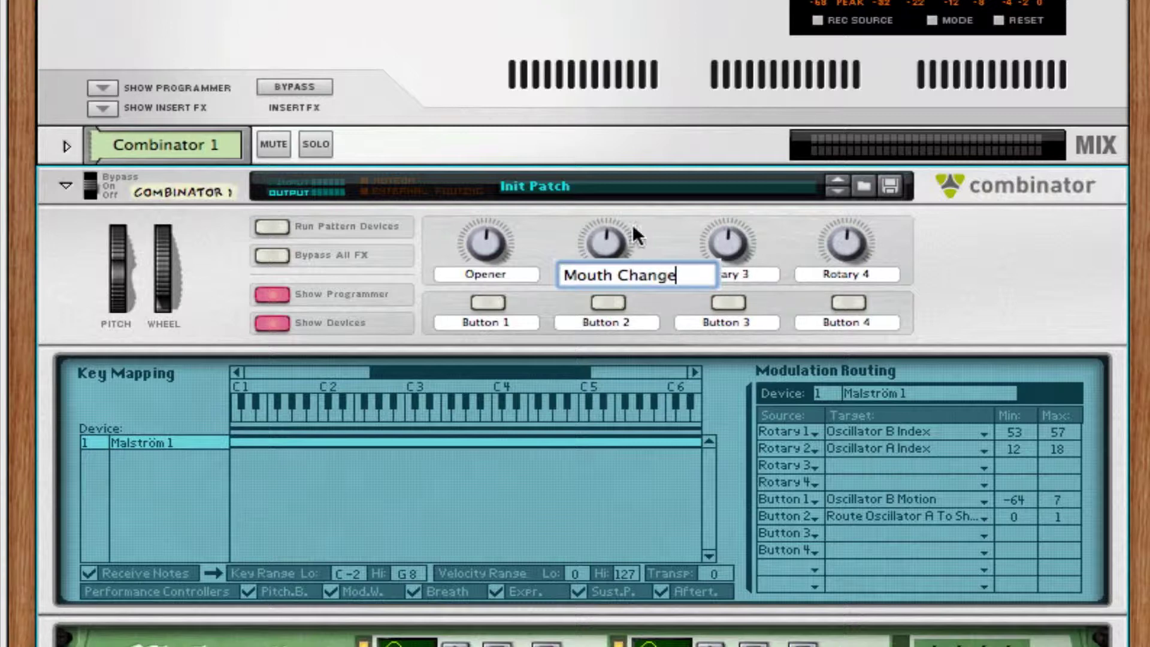
Step: Rename Button 1 to 'Mod for Opener' and Button 2 to 'Mouth Distortion'
{"action": "double_click", "coordinate": [463, 323]}
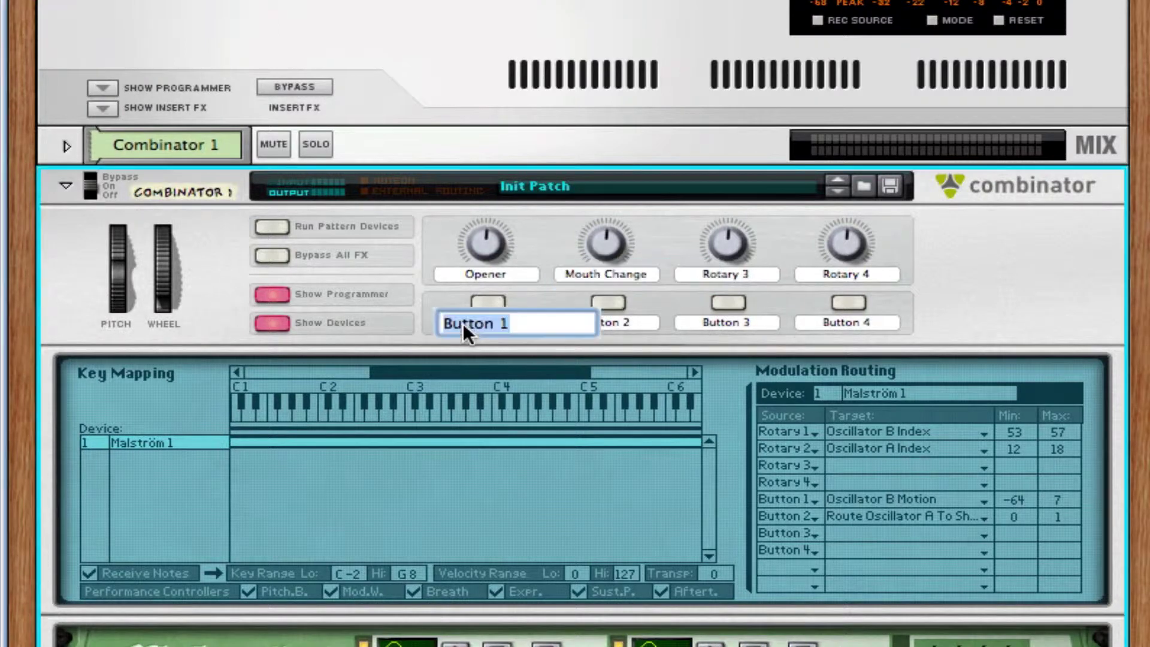
{"action": "type", "text": "M"}
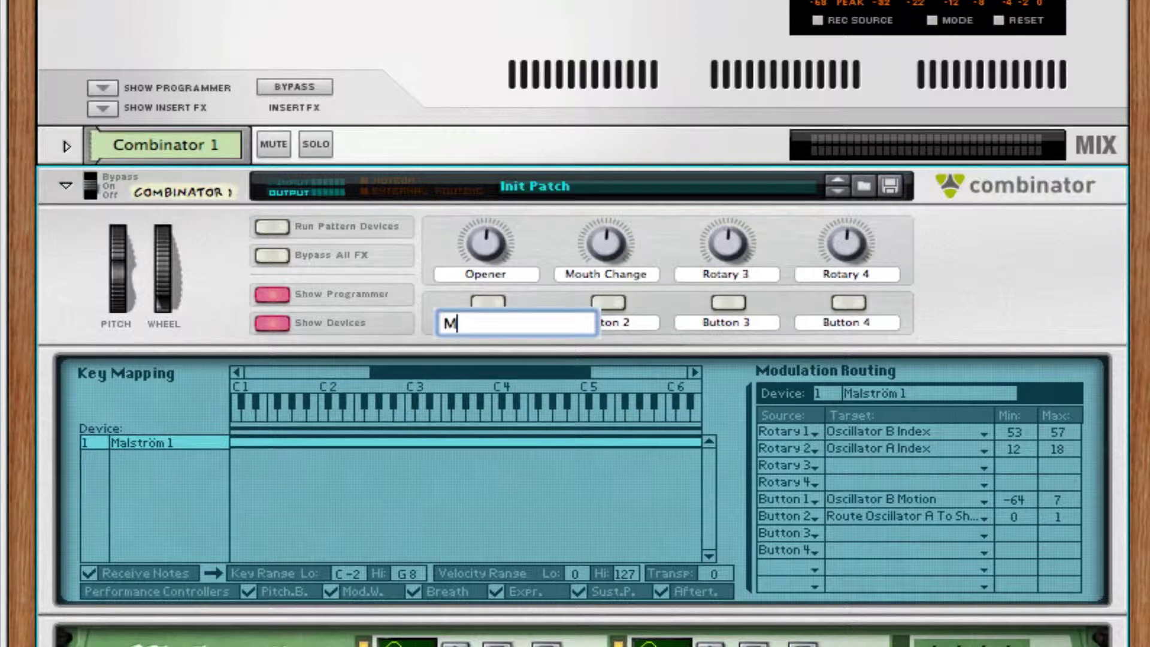
{"action": "type", "text": "od for Opener"}
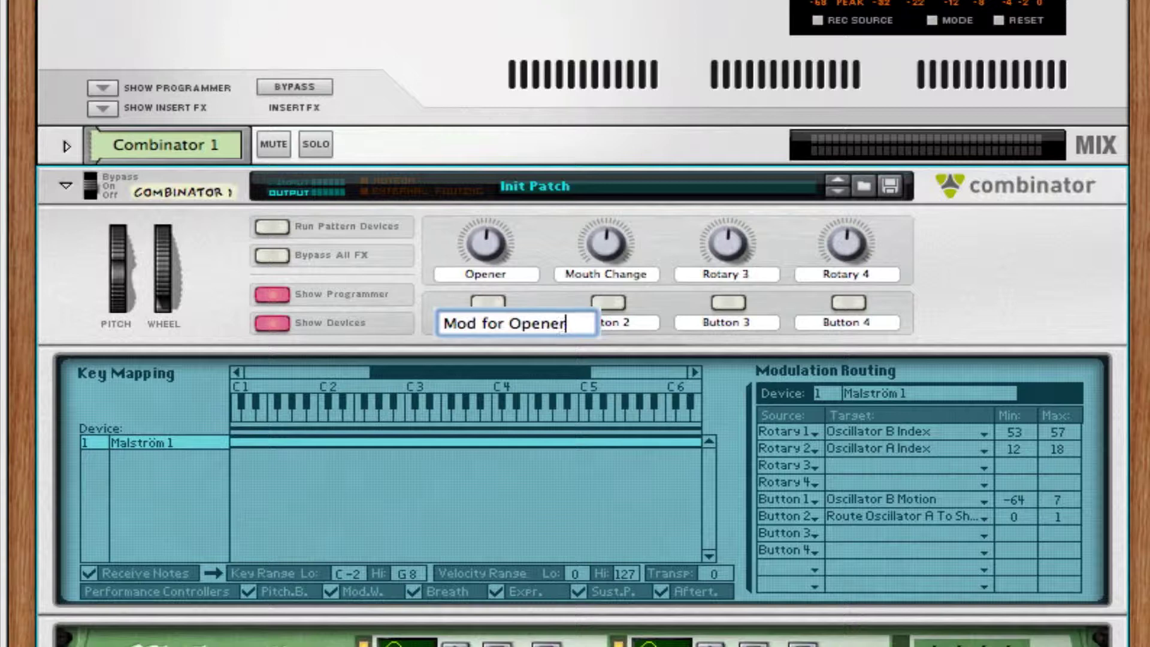
{"action": "key", "text": "Return"}
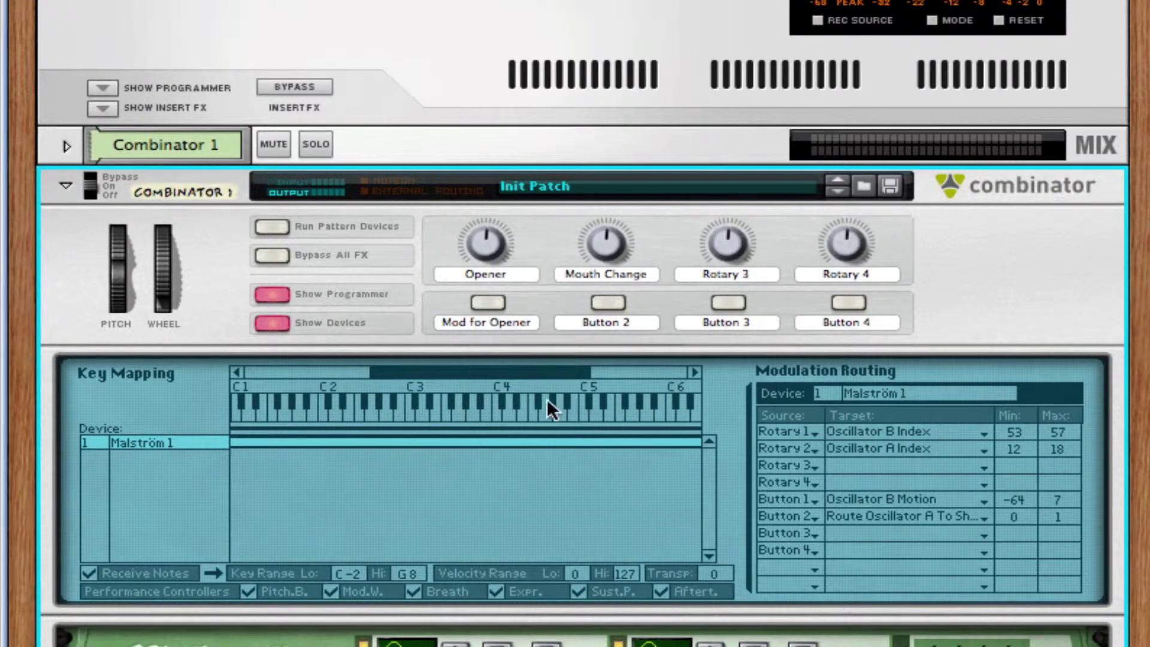
{"action": "double_click", "coordinate": [603, 316]}
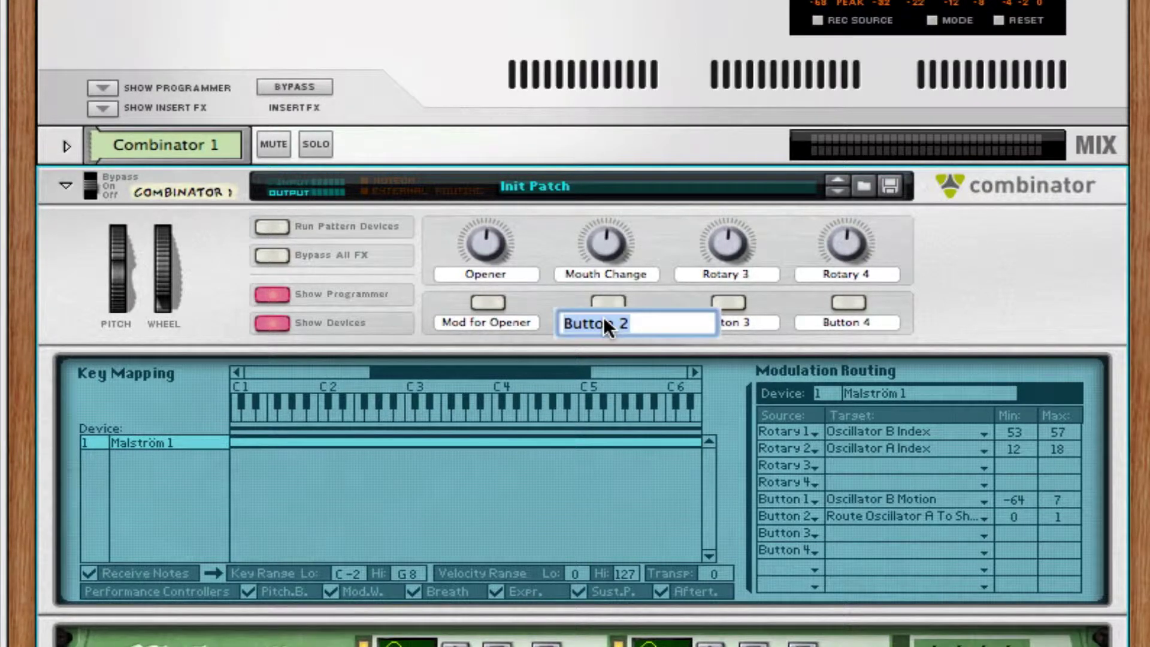
{"action": "type", "text": "Mouth Disto"}
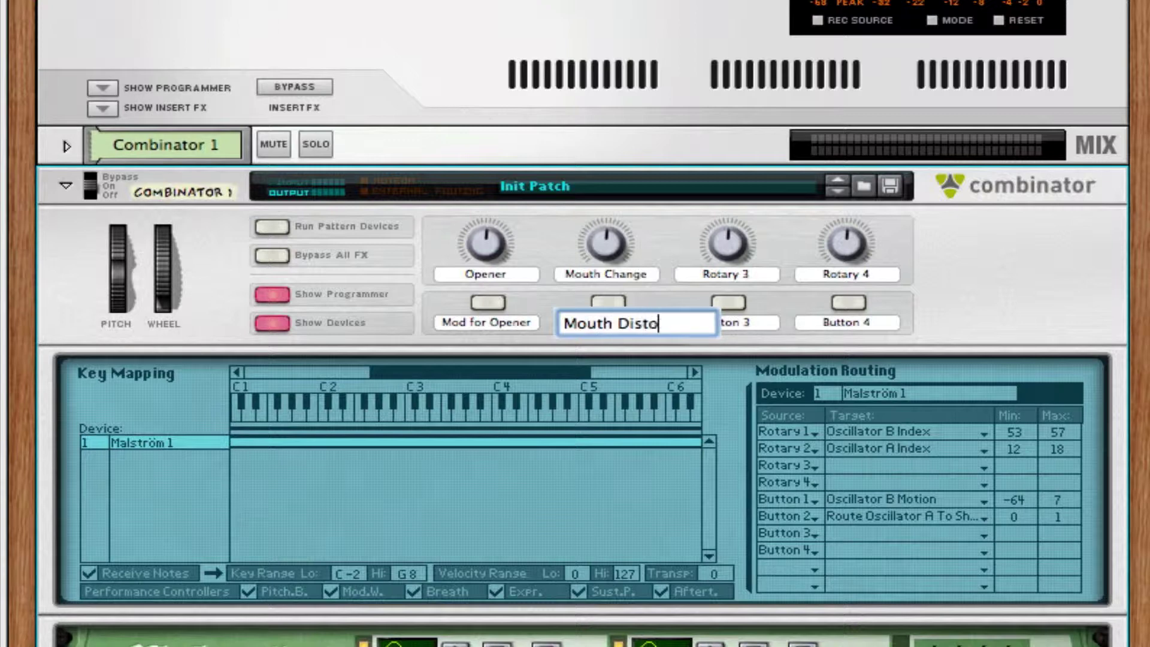
{"action": "type", "text": "rtion"}
{"action": "key", "text": "Return"}
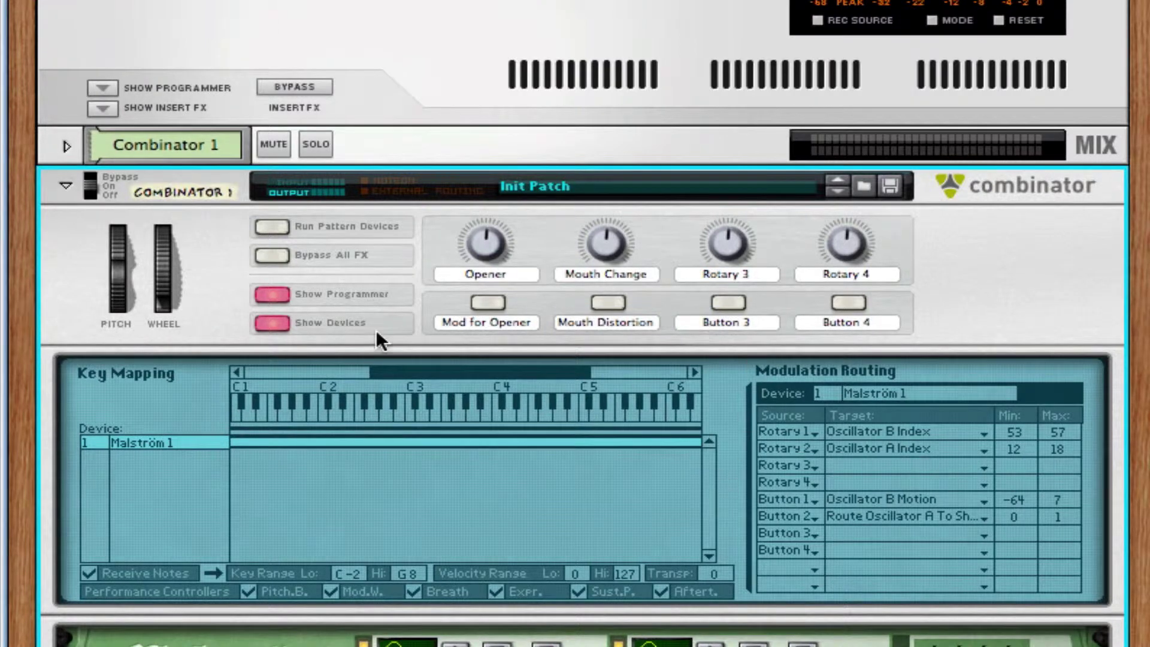
Step: Turn off Show Programmer and select the Init Patch Malström below the Combinator controls
{"action": "left_click", "coordinate": [264, 290]}
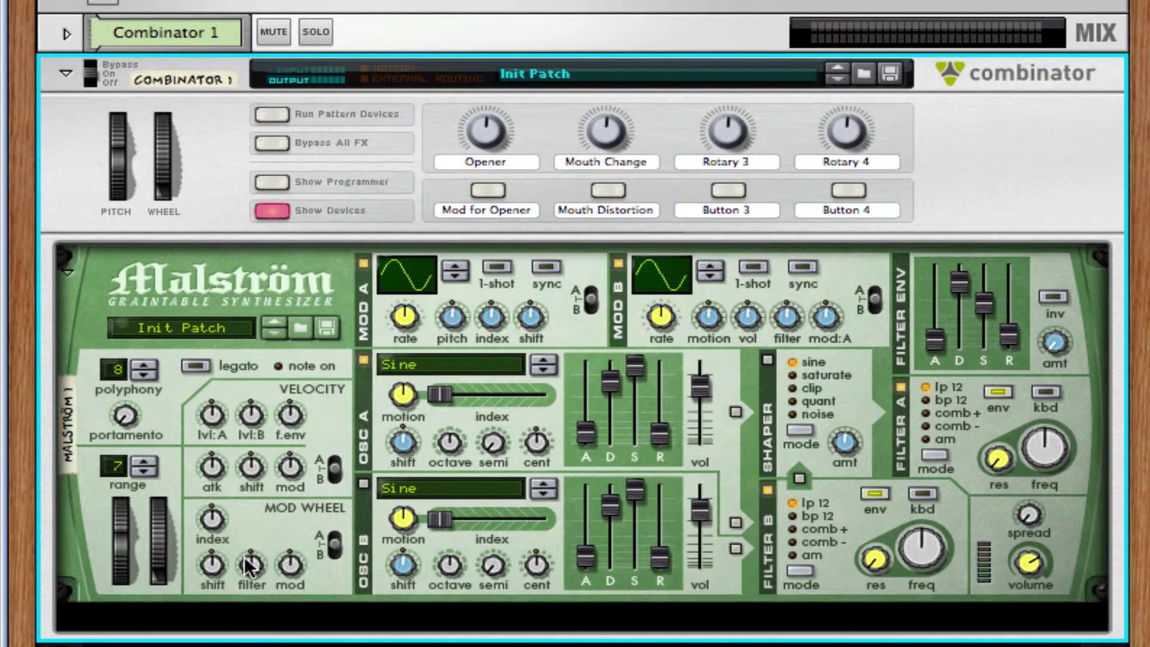
{"action": "left_click", "coordinate": [250, 563]}
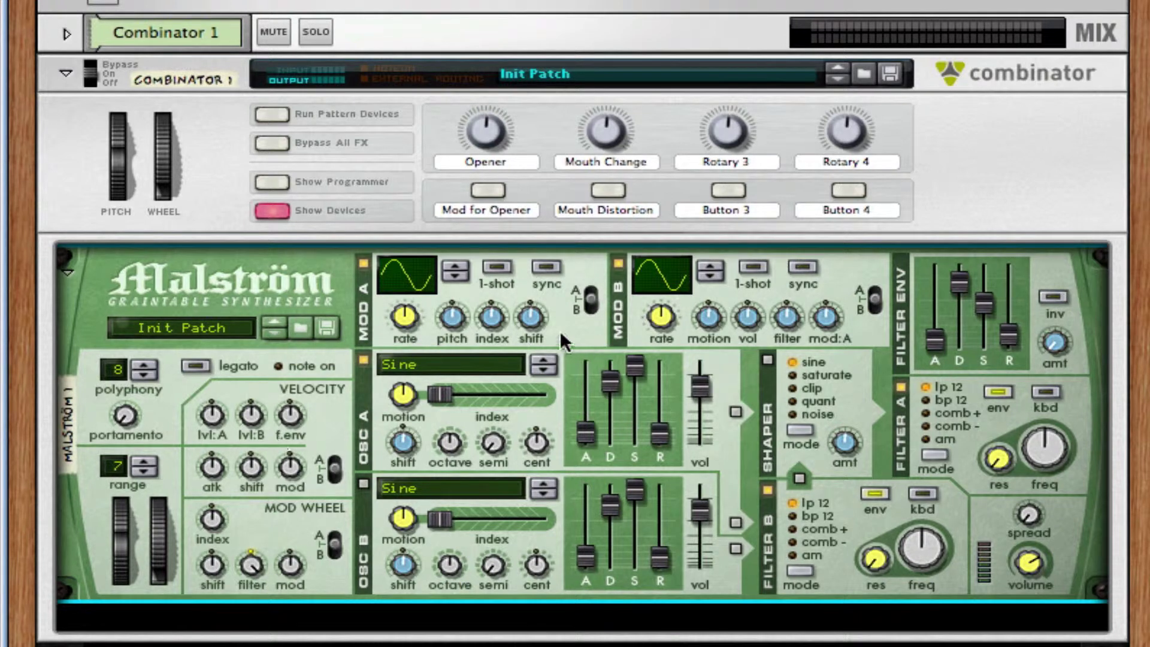
Step: Give Oscillator A the Voice: Throat waveform with attack 75, decay 100 and release 21
{"action": "left_click", "coordinate": [432, 361]}
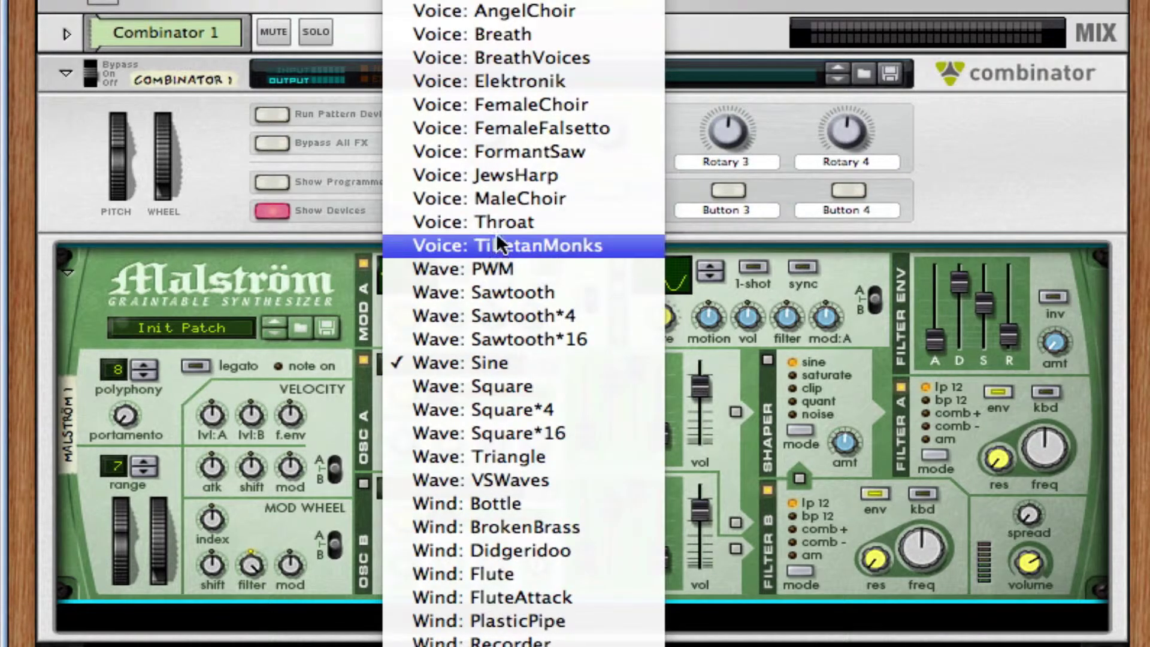
{"action": "left_click", "coordinate": [524, 221]}
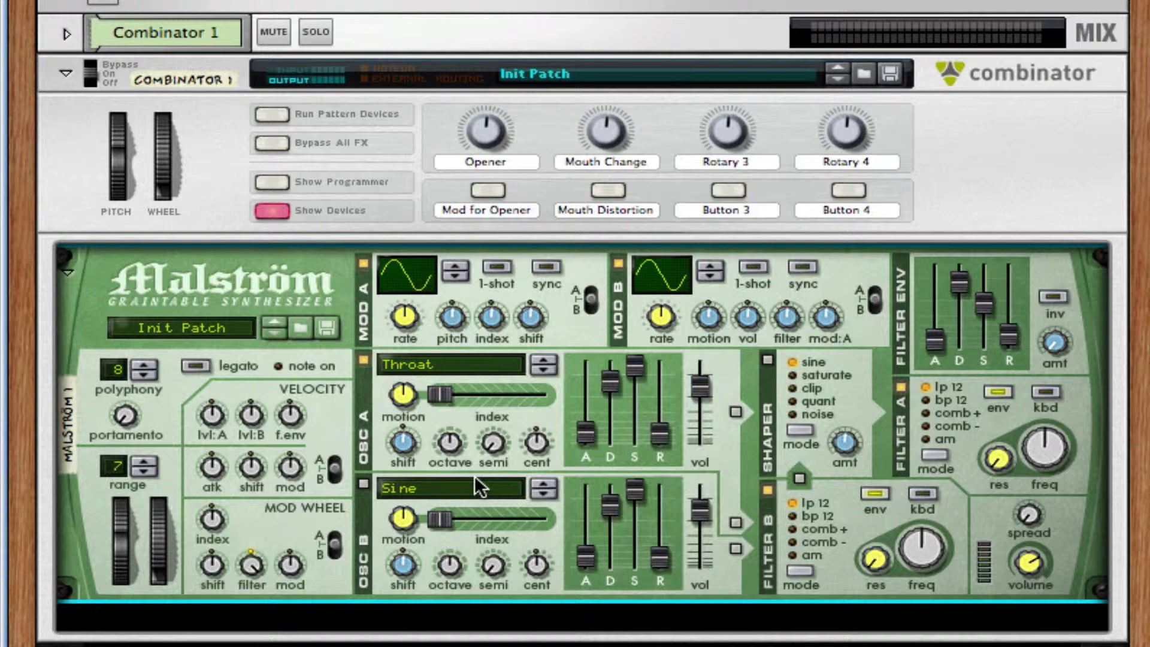
{"action": "left_click_drag", "start_coordinate": [578, 436], "coordinate": [610, 365]}
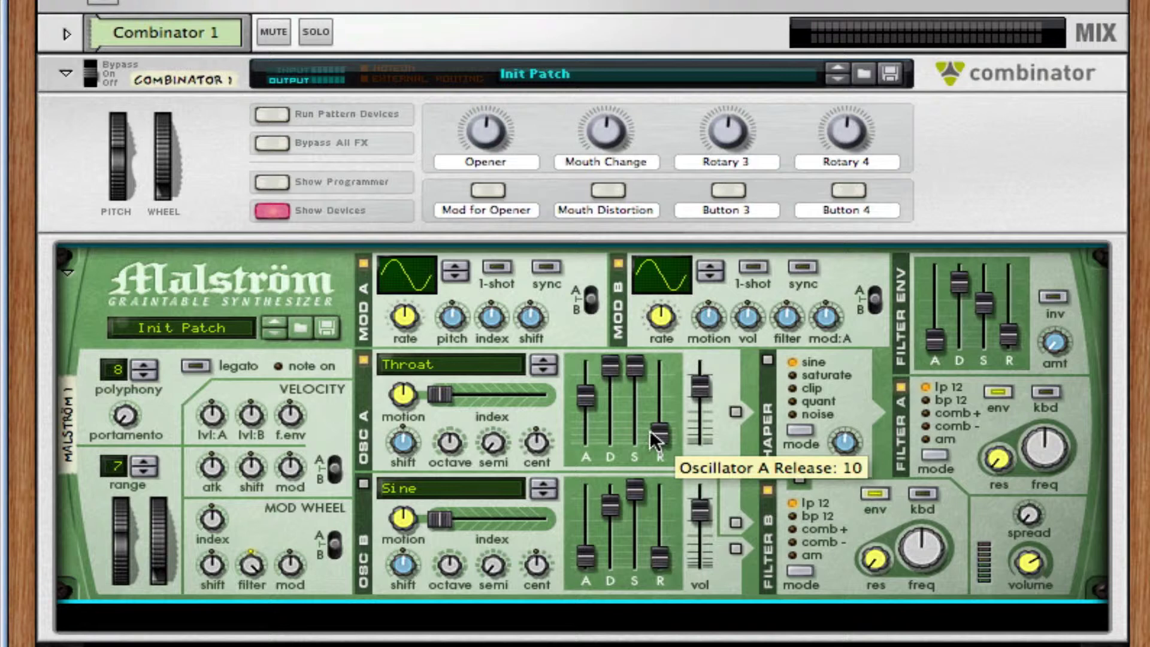
{"action": "left_click_drag", "start_coordinate": [653, 440], "coordinate": [655, 436]}
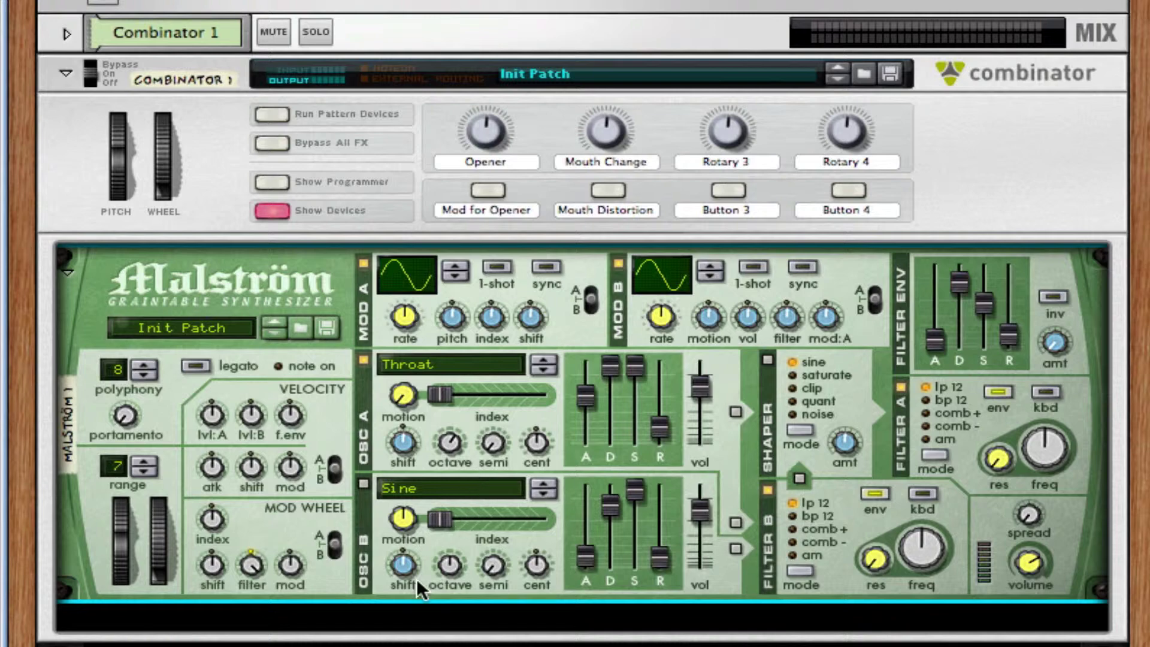
Step: Enable Oscillator B and set its waveform to VocoderSwirl
{"action": "left_click", "coordinate": [364, 483]}
{"action": "left_click", "coordinate": [501, 487]}
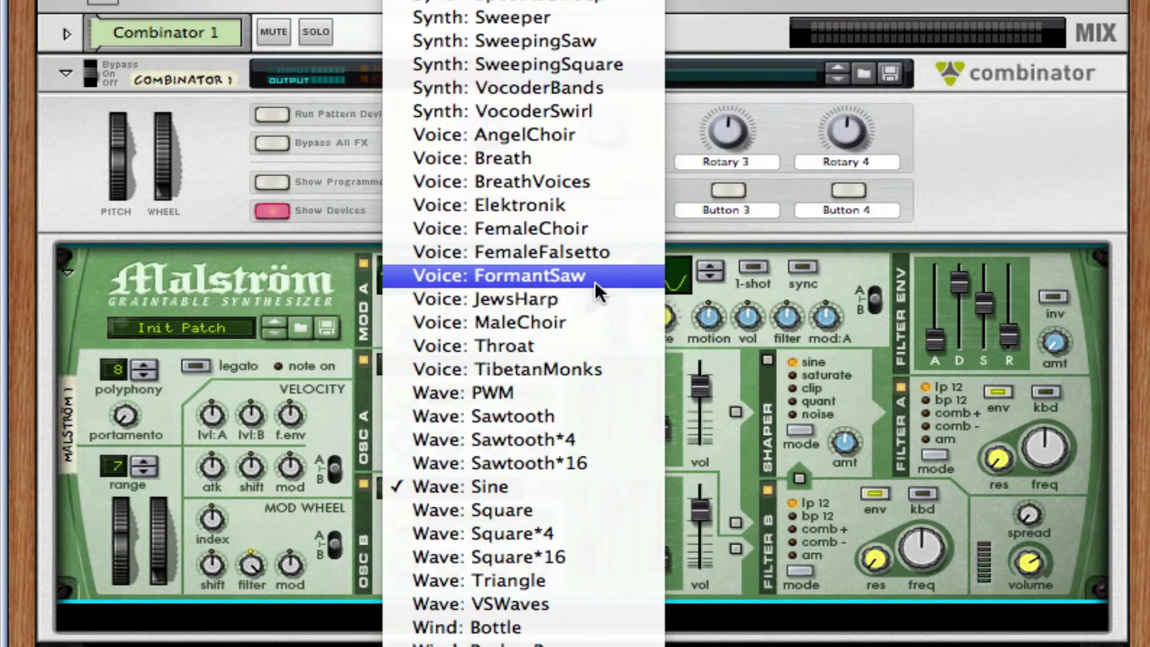
{"action": "left_click", "coordinate": [581, 114]}
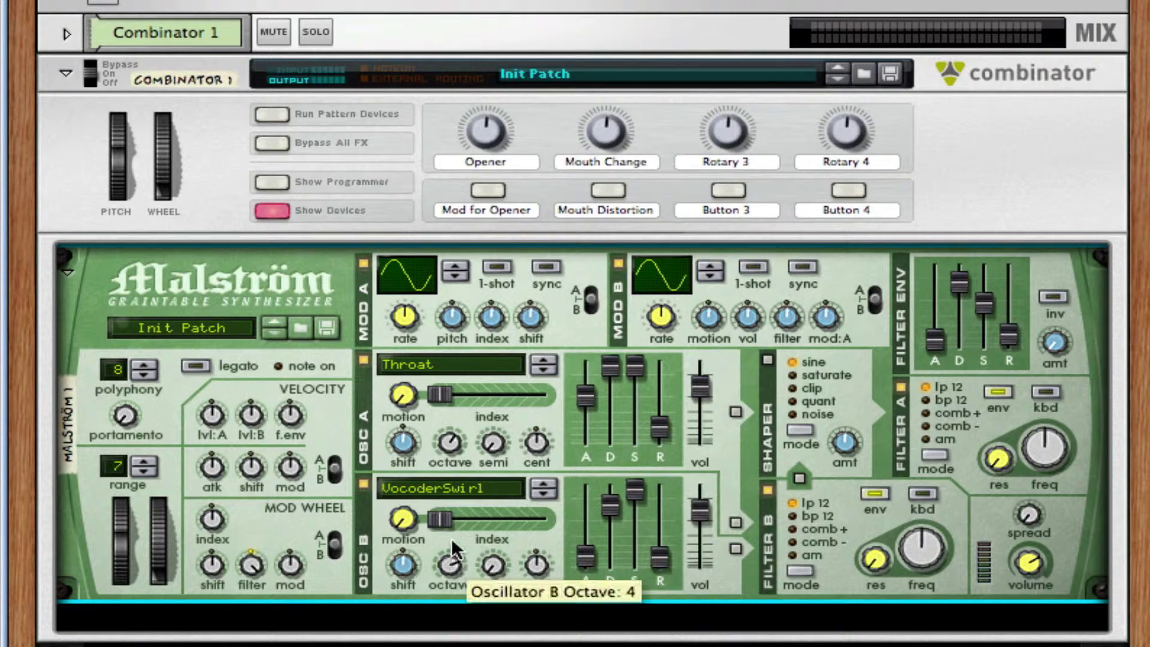
{"action": "scroll", "coordinate": [451, 541], "scroll_direction": "up", "scroll_amount": 2}
{"action": "scroll", "coordinate": [452, 540], "scroll_direction": "down", "scroll_amount": 1}
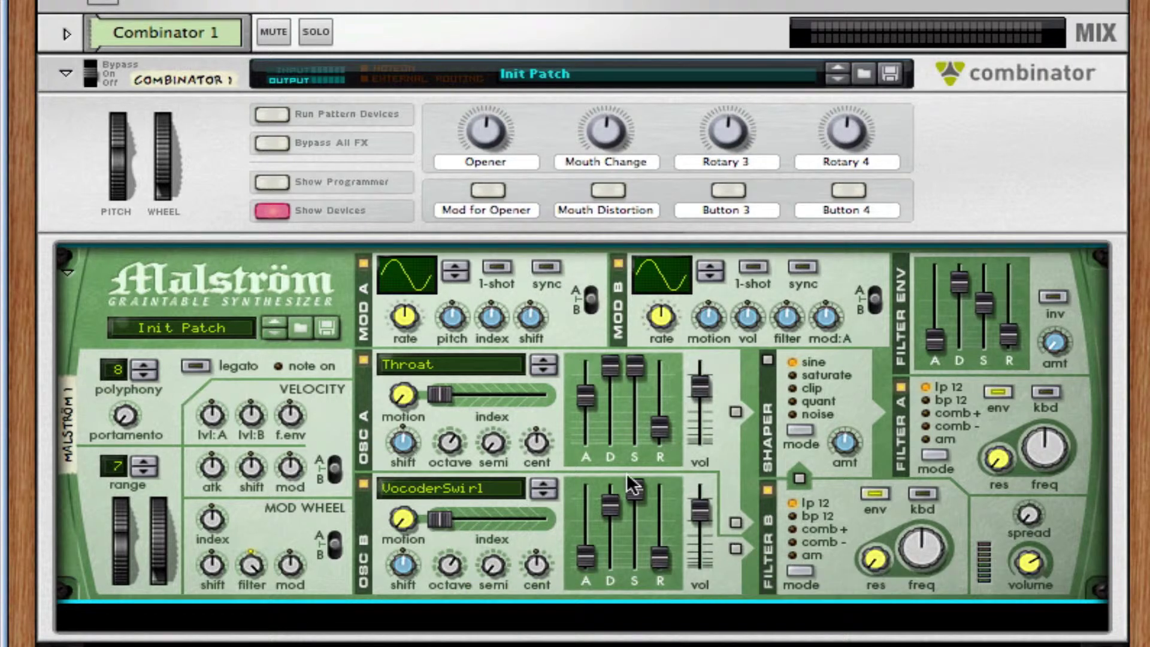
Step: Set Osc B's envelope to decay 127, attack 28 and release 37
{"action": "left_click_drag", "start_coordinate": [613, 509], "coordinate": [609, 414]}
{"action": "left_click_drag", "start_coordinate": [587, 557], "coordinate": [594, 535]}
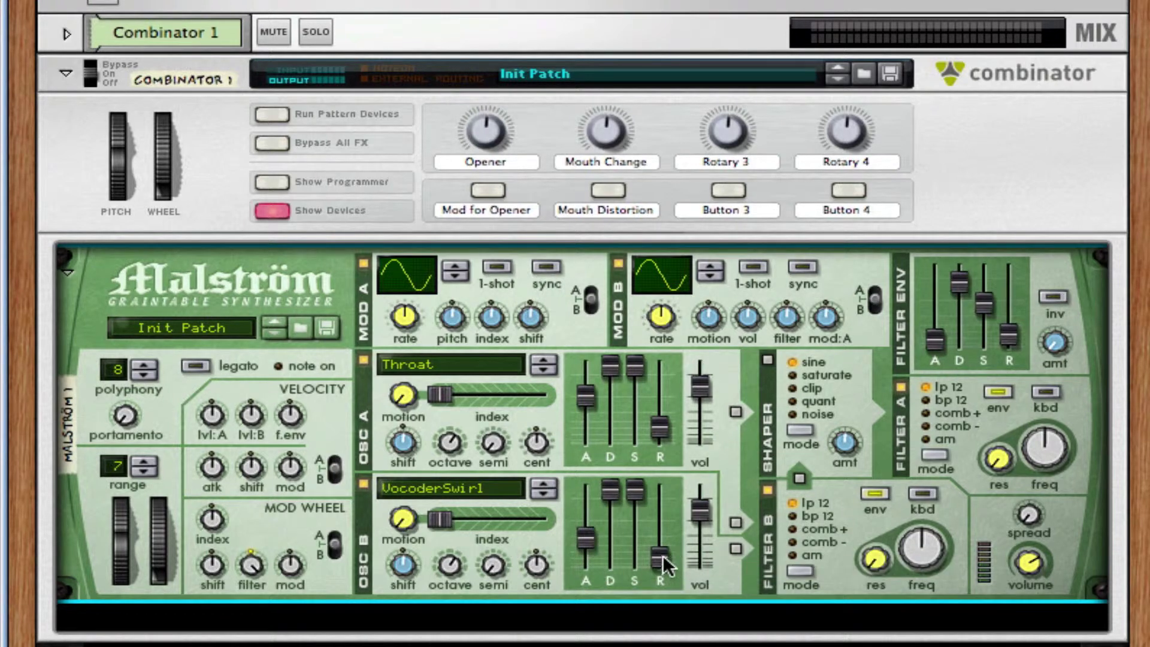
{"action": "left_click_drag", "start_coordinate": [662, 555], "coordinate": [663, 540]}
Step: Switch Malström Filter B off, route it to the Shaper, and turn the Shaper on at amount 127
{"action": "left_click", "coordinate": [767, 489]}
{"action": "left_click", "coordinate": [799, 474]}
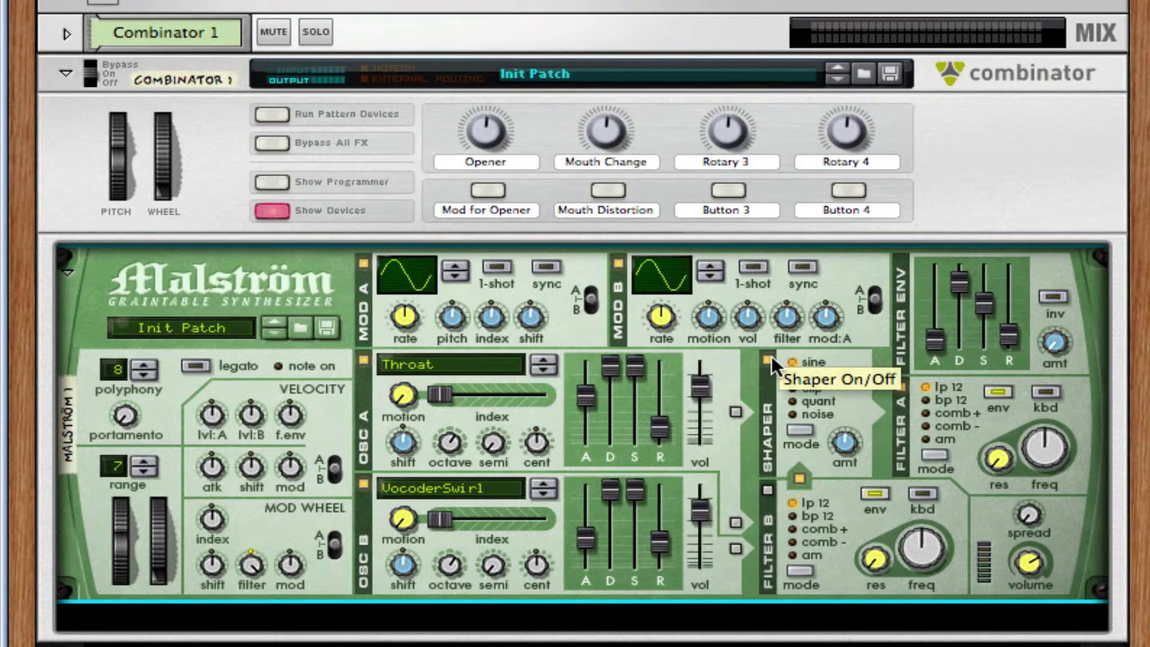
{"action": "left_click", "coordinate": [768, 360]}
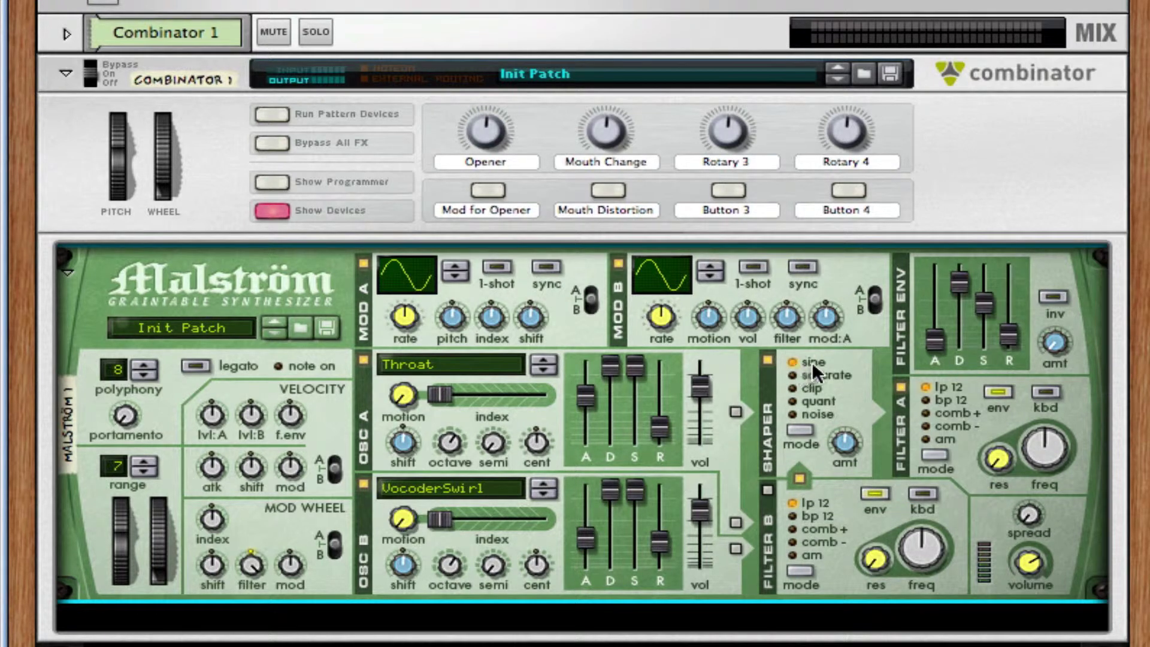
{"action": "left_click_drag", "start_coordinate": [839, 441], "coordinate": [867, 87]}
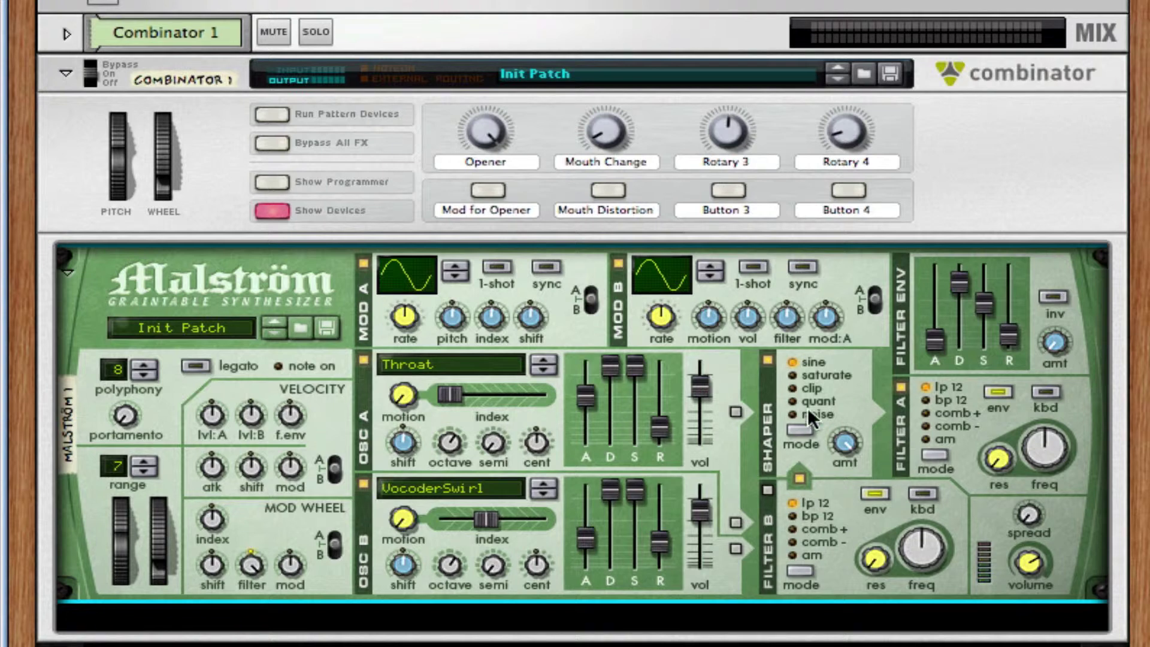
Step: Insert a Line 6 Bass Amp below the Malström from the Studio FX menu
{"action": "right_click", "coordinate": [322, 590]}
{"action": "mouse_move", "coordinate": [479, 643]}
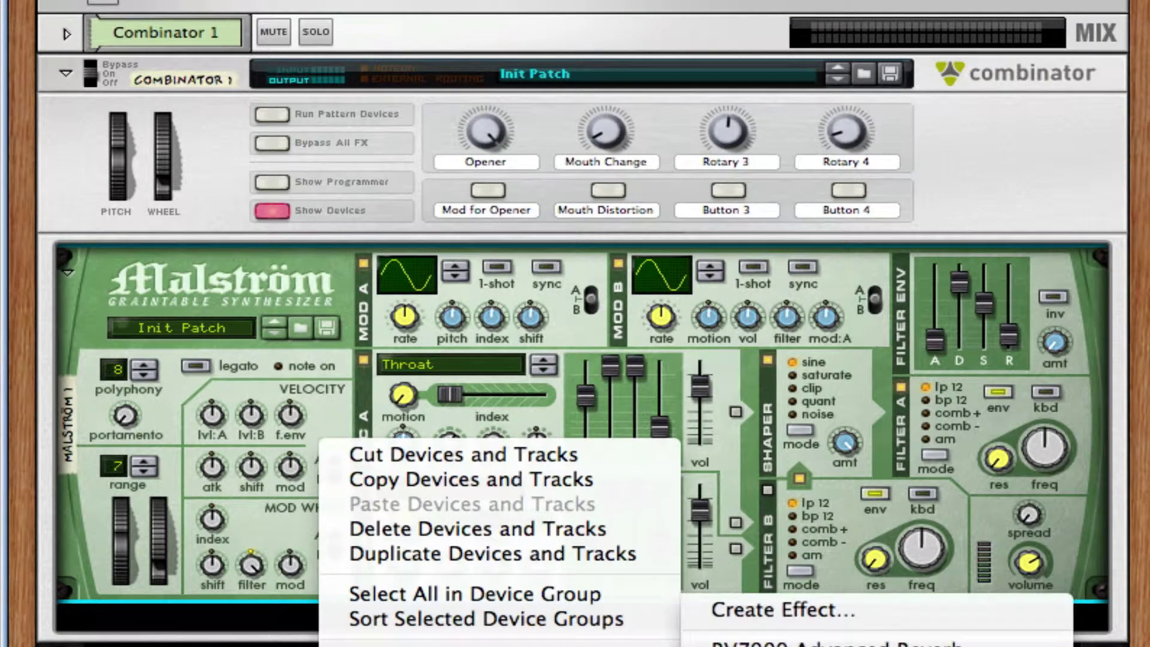
{"action": "left_click", "coordinate": [833, 644]}
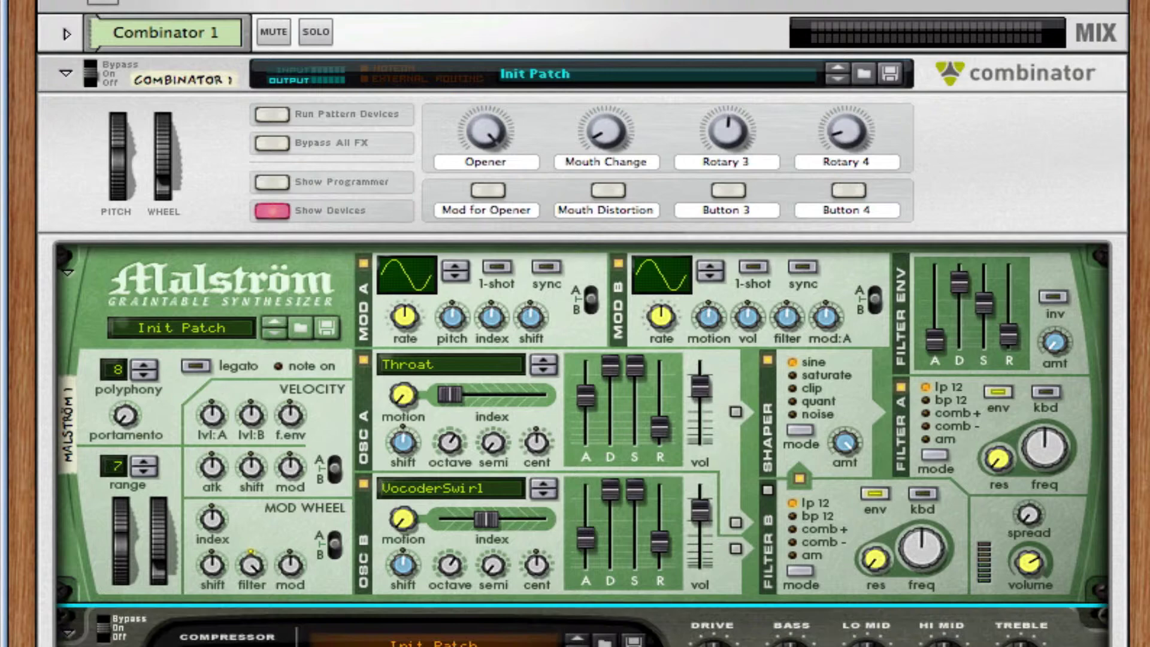
Step: Add an RV7000 Advanced Reverb with Dry-Wet at 10 and Decay turned down
{"action": "right_click", "coordinate": [347, 590]}
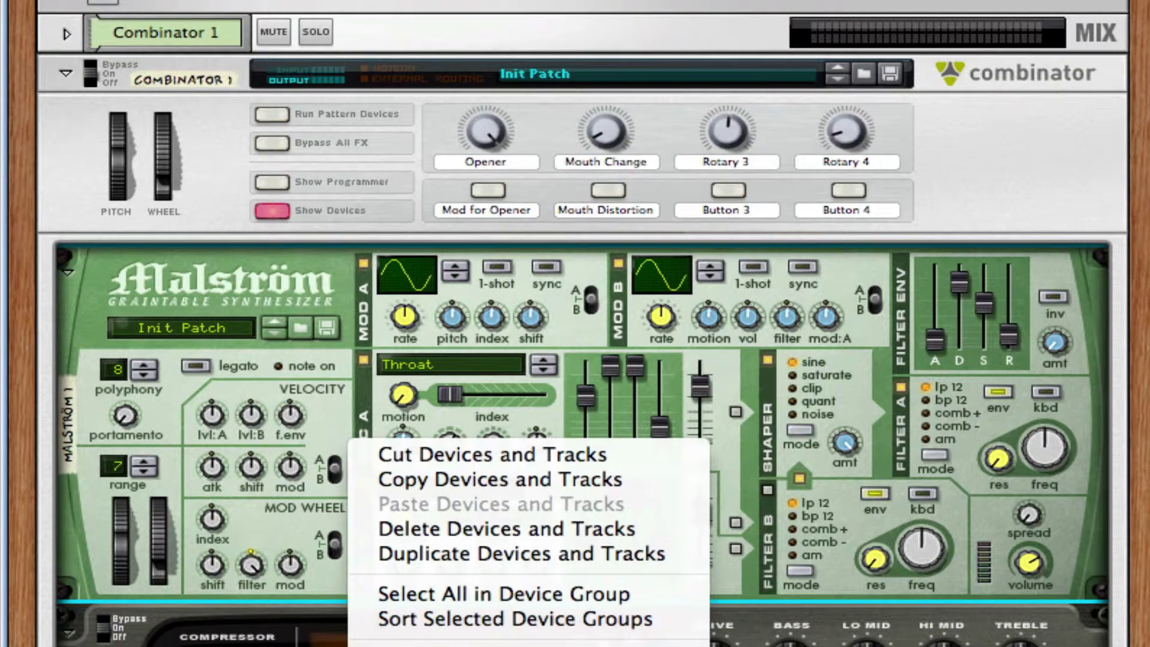
{"action": "mouse_move", "coordinate": [659, 395]}
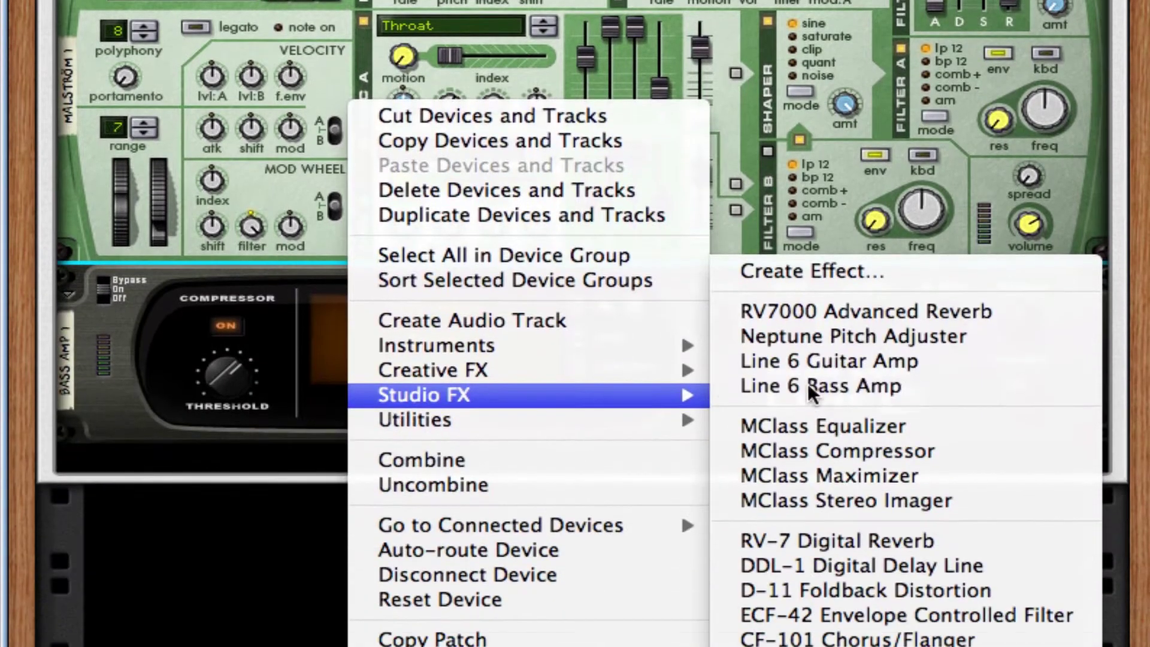
{"action": "left_click", "coordinate": [896, 309]}
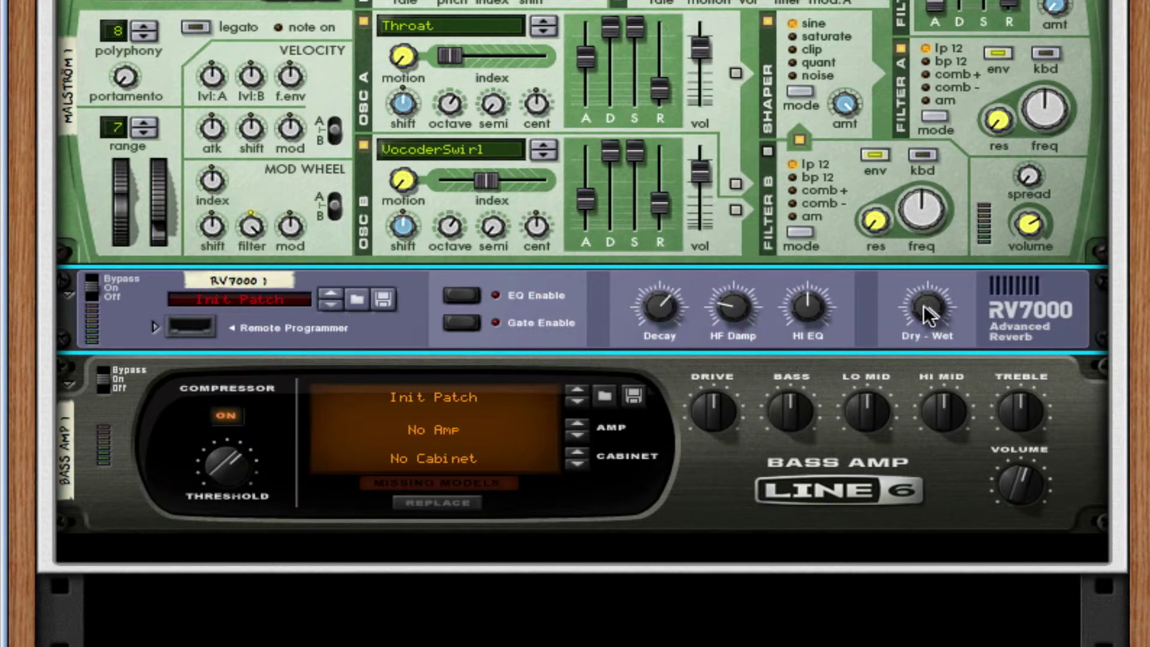
{"action": "left_click_drag", "start_coordinate": [926, 312], "coordinate": [916, 382]}
{"action": "left_click_drag", "start_coordinate": [670, 303], "coordinate": [654, 328]}
{"action": "scroll", "coordinate": [857, 328], "scroll_direction": "down", "scroll_amount": 3}
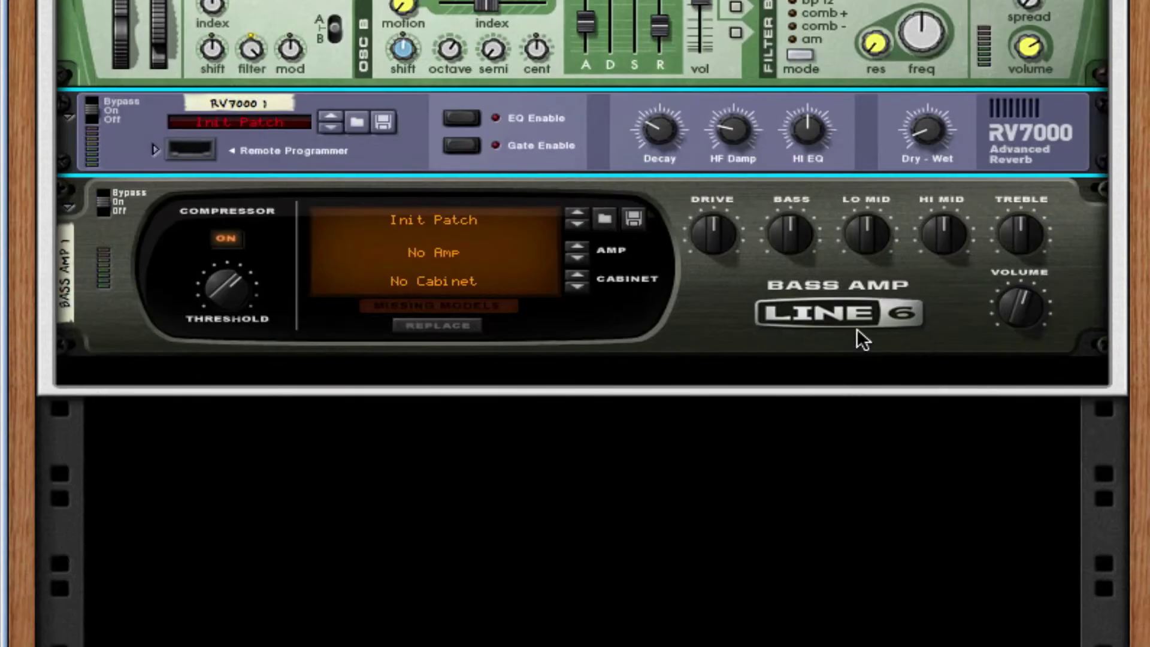
Step: Add a D-11 Foldback Distortion below the Bass Amp with Amount 26 and Foldback 16
{"action": "right_click", "coordinate": [858, 330]}
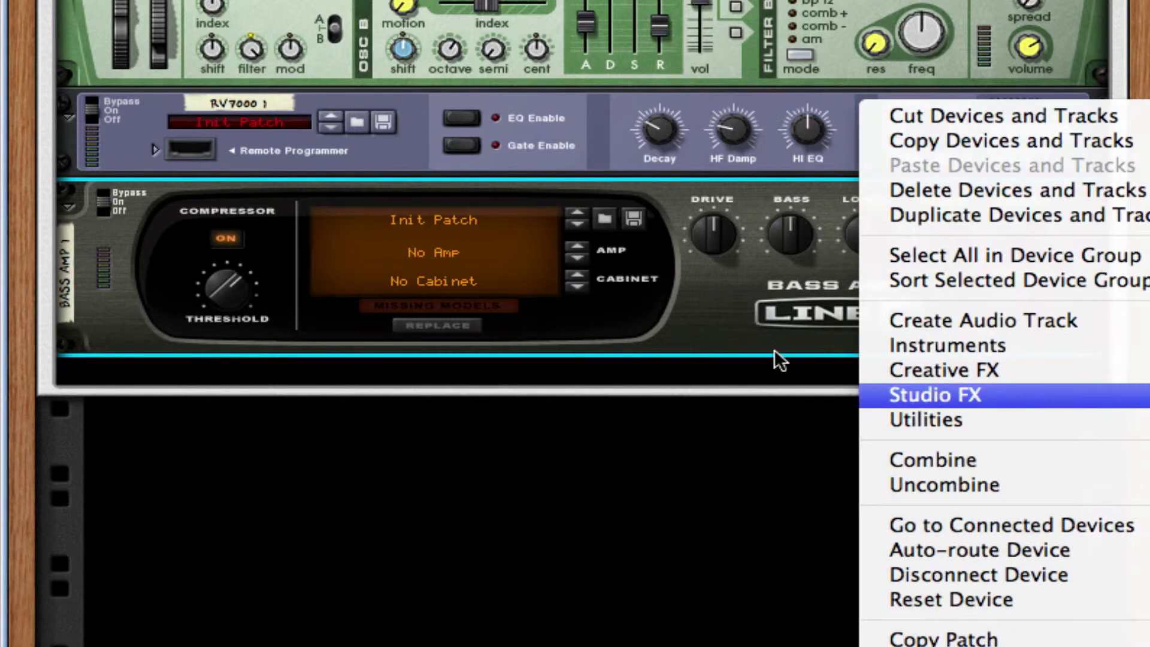
{"action": "key", "text": "Escape"}
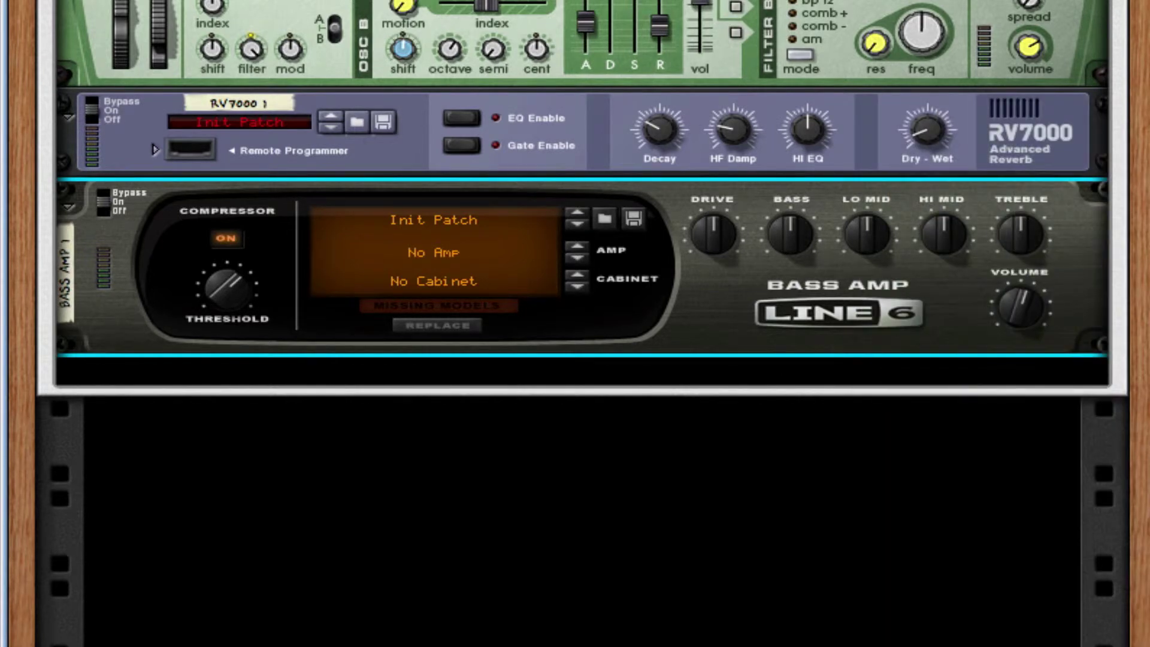
{"action": "right_click", "coordinate": [813, 319]}
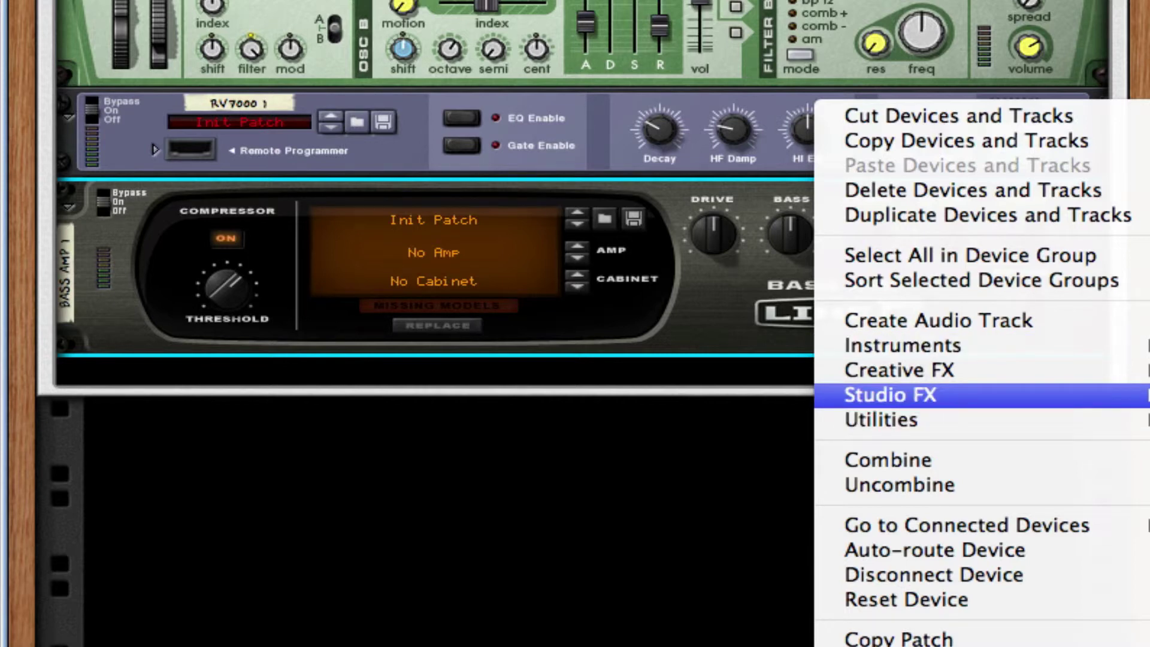
{"action": "left_click", "coordinate": [1145, 408]}
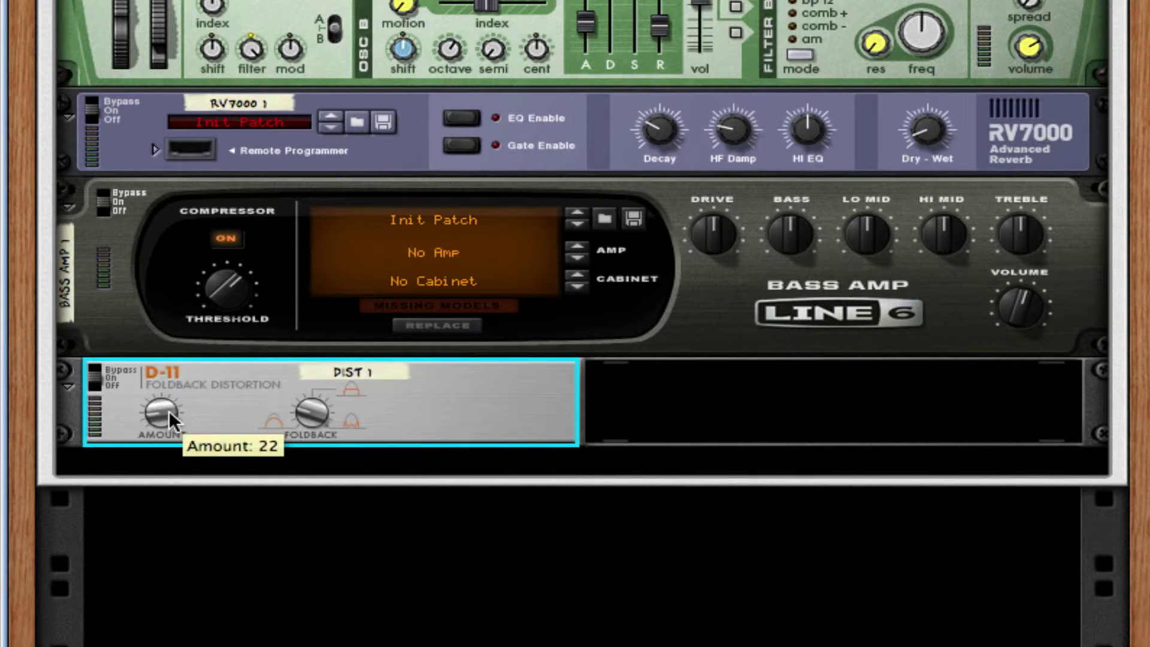
{"action": "left_click_drag", "start_coordinate": [169, 411], "coordinate": [169, 408]}
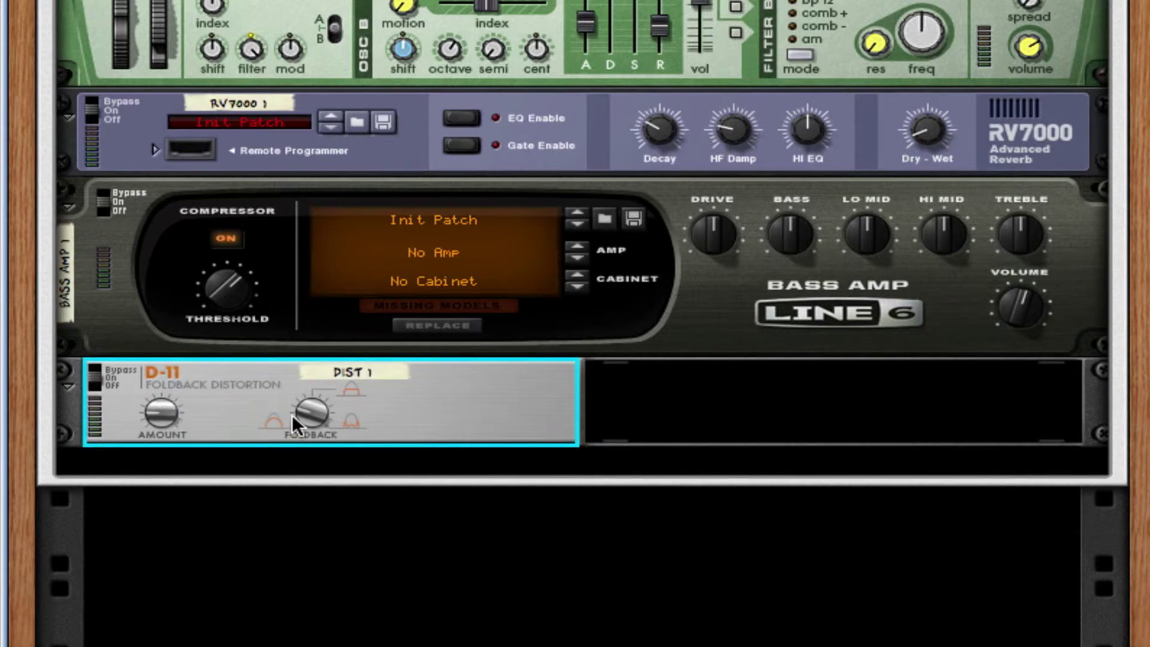
{"action": "left_click_drag", "start_coordinate": [302, 423], "coordinate": [302, 427]}
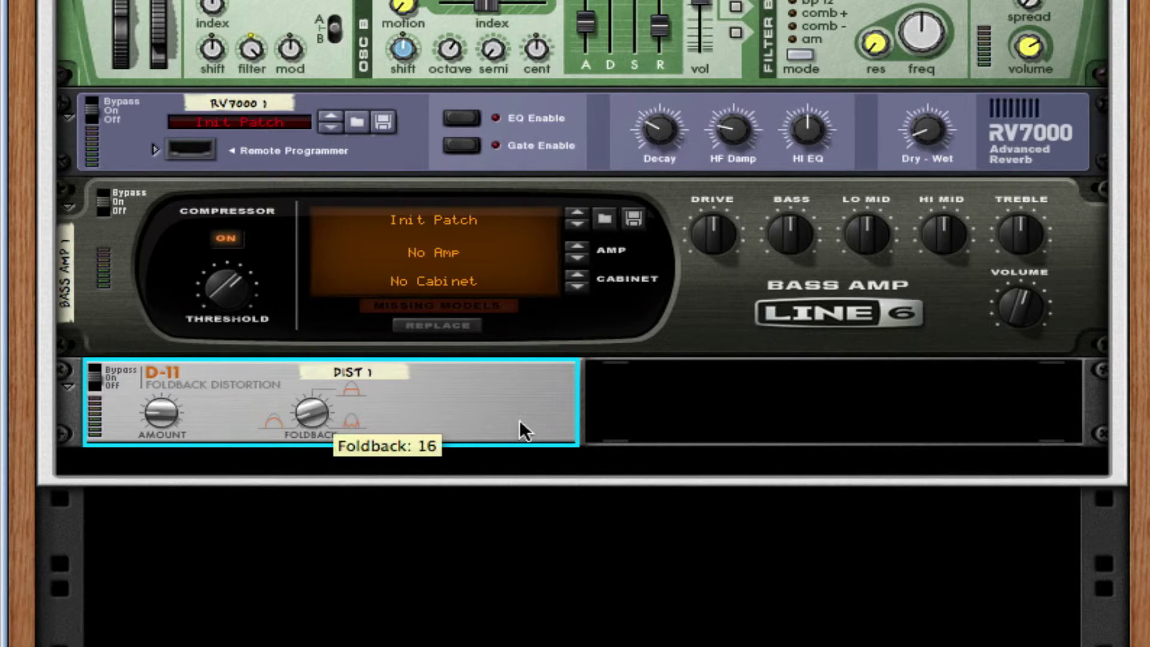
Step: Add an ECF-42 Envelope Controlled Filter next to the D-11 distortion
{"action": "right_click", "coordinate": [547, 422]}
{"action": "mouse_move", "coordinate": [877, 486]}
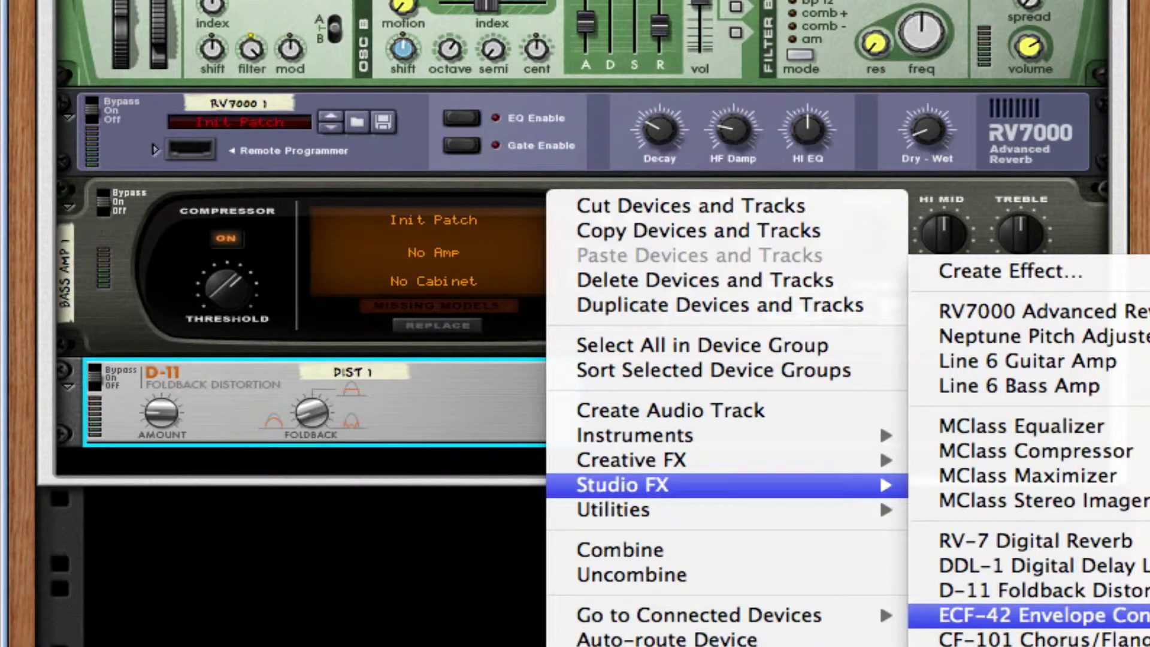
{"action": "left_click", "coordinate": [1030, 615]}
{"action": "mouse_move", "coordinate": [659, 408]}
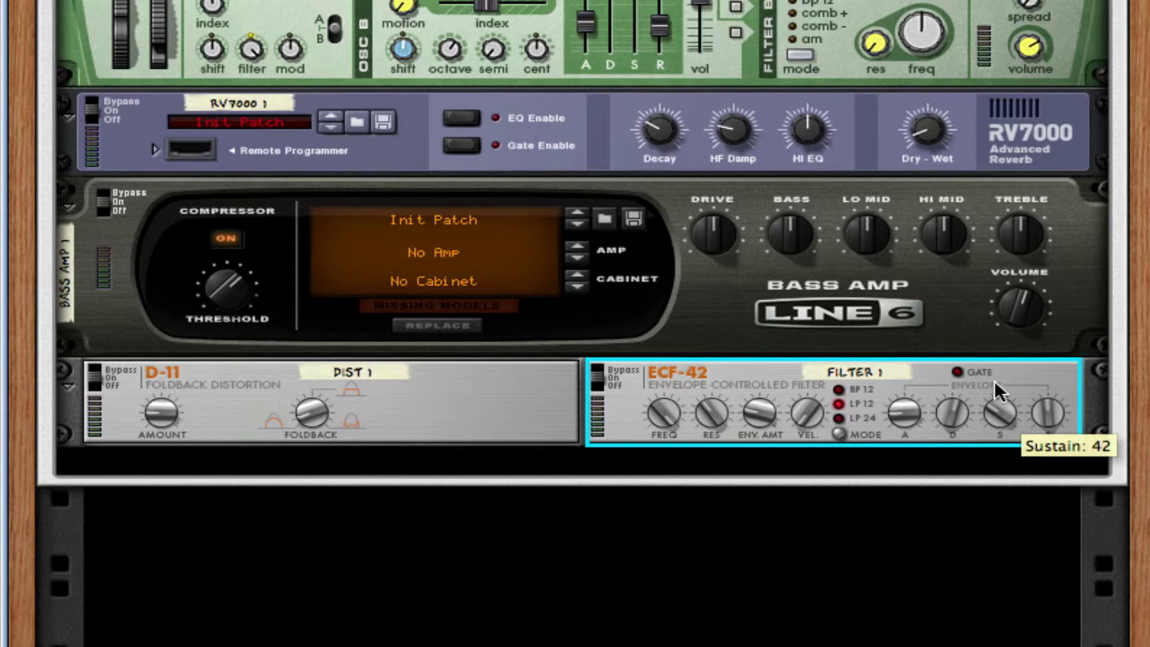
{"action": "mouse_move", "coordinate": [1048, 404]}
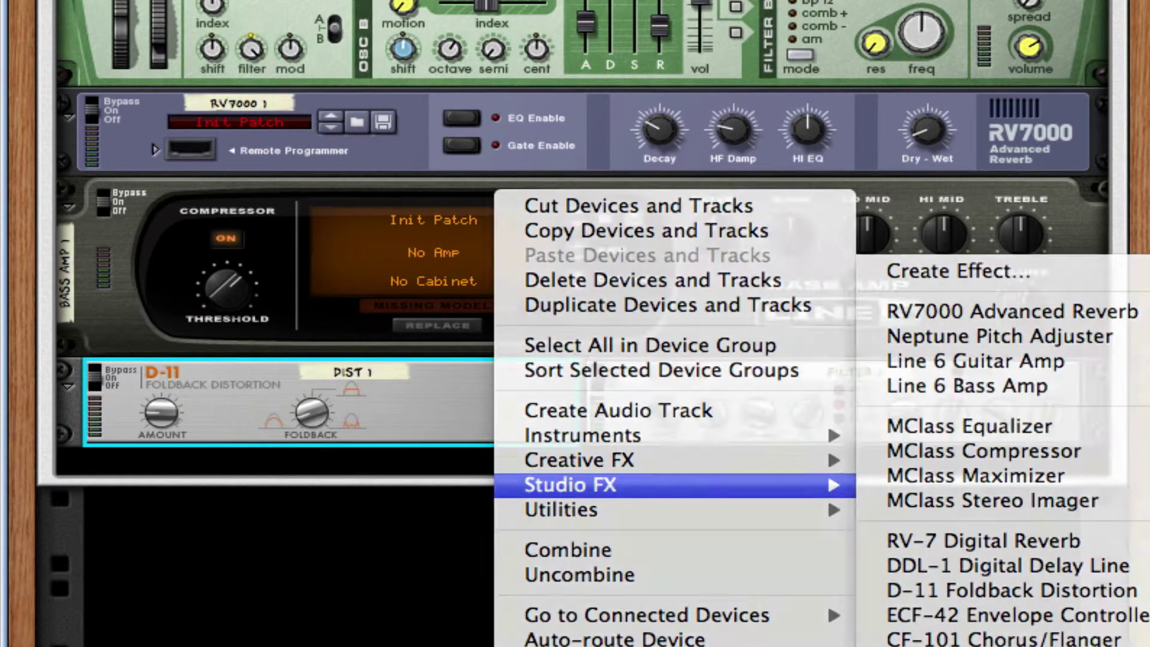
Step: Place a Saturation Knob below the ECF-42, set to KEEP HIGH with saturation near 3.3
{"action": "left_click", "coordinate": [989, 644]}
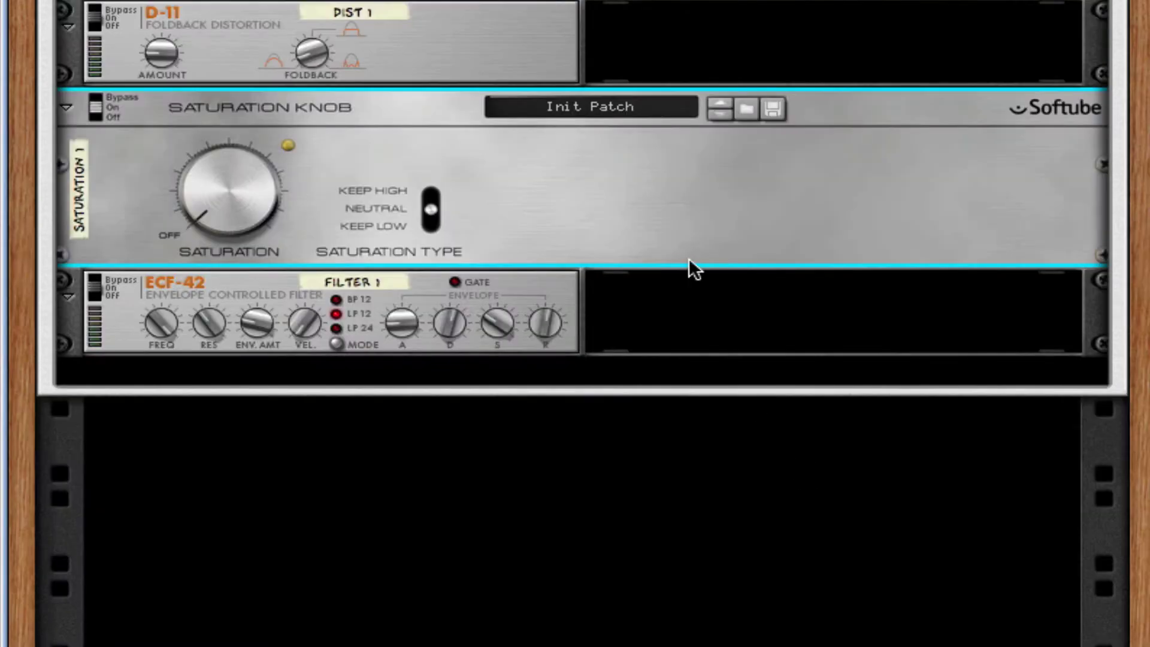
{"action": "left_click_drag", "start_coordinate": [689, 261], "coordinate": [740, 392]}
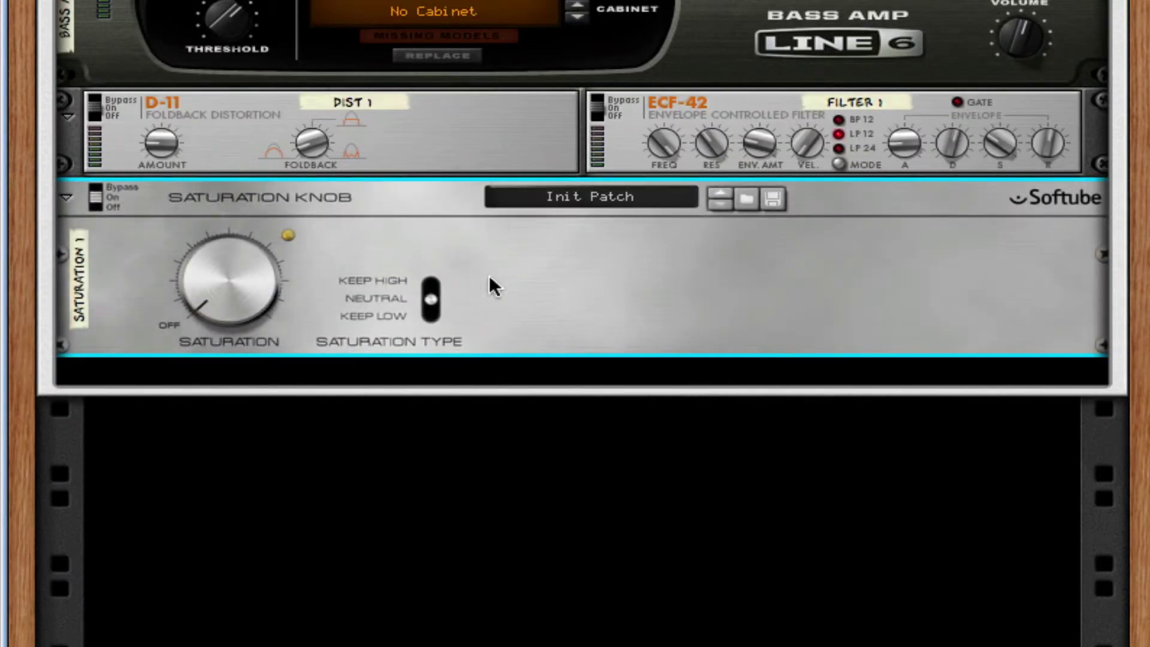
{"action": "left_click", "coordinate": [430, 272]}
{"action": "mouse_move", "coordinate": [229, 260]}
{"action": "left_mouse_down"}
{"action": "mouse_move", "coordinate": [229, 226]}
{"action": "mouse_move", "coordinate": [225, 238]}
{"action": "left_mouse_up"}
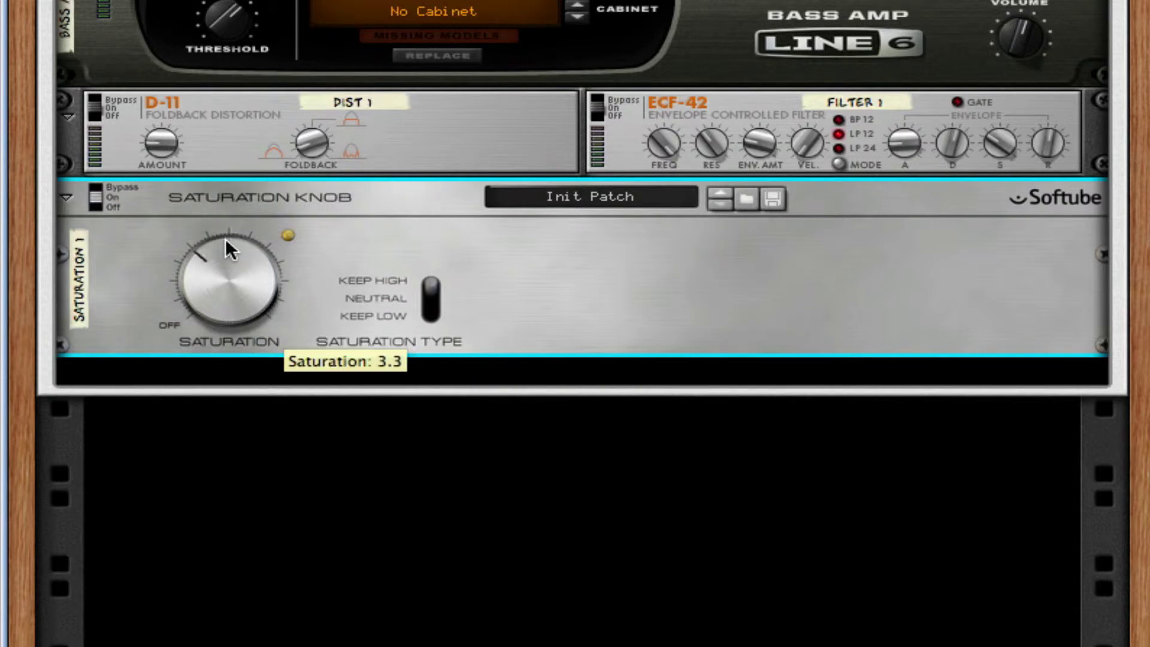
Step: Add a Scream 4 distortion after the saturation and lower Damage Control to 40
{"action": "right_click", "coordinate": [587, 333]}
{"action": "mouse_move", "coordinate": [908, 354]}
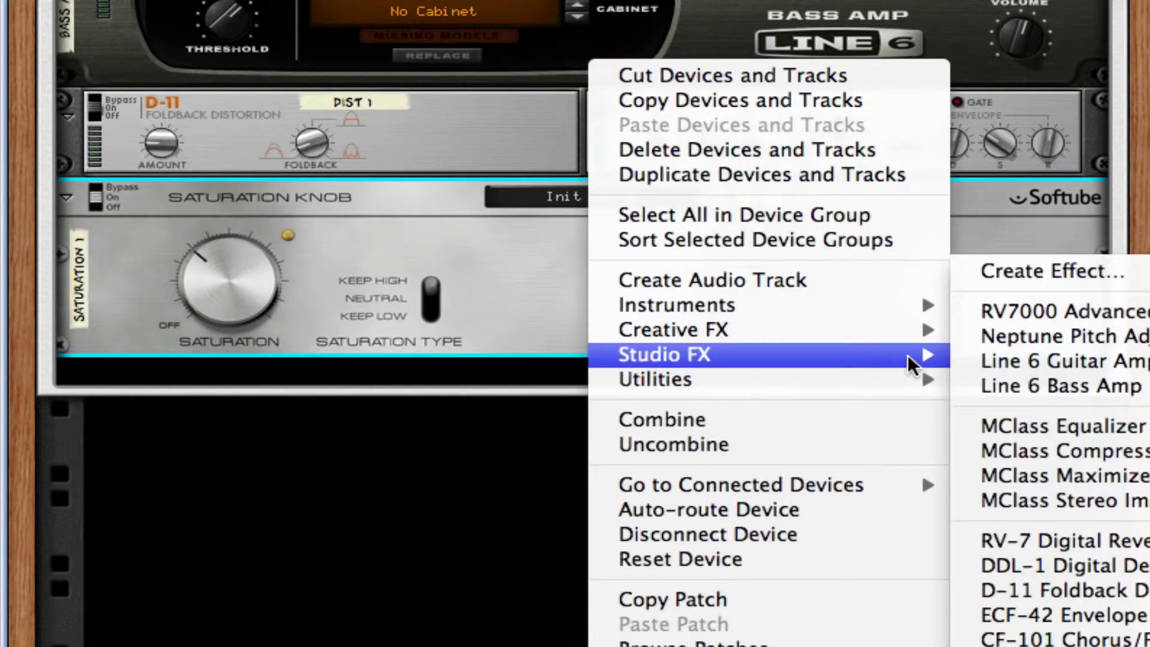
{"action": "mouse_move", "coordinate": [824, 332]}
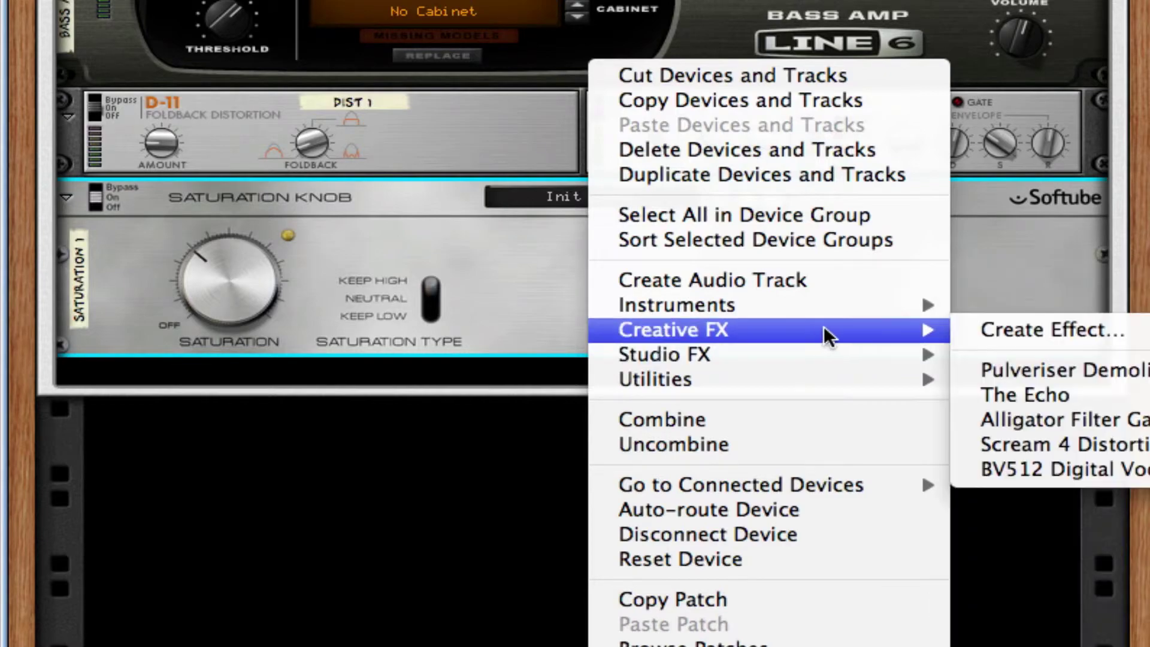
{"action": "left_click", "coordinate": [1059, 444]}
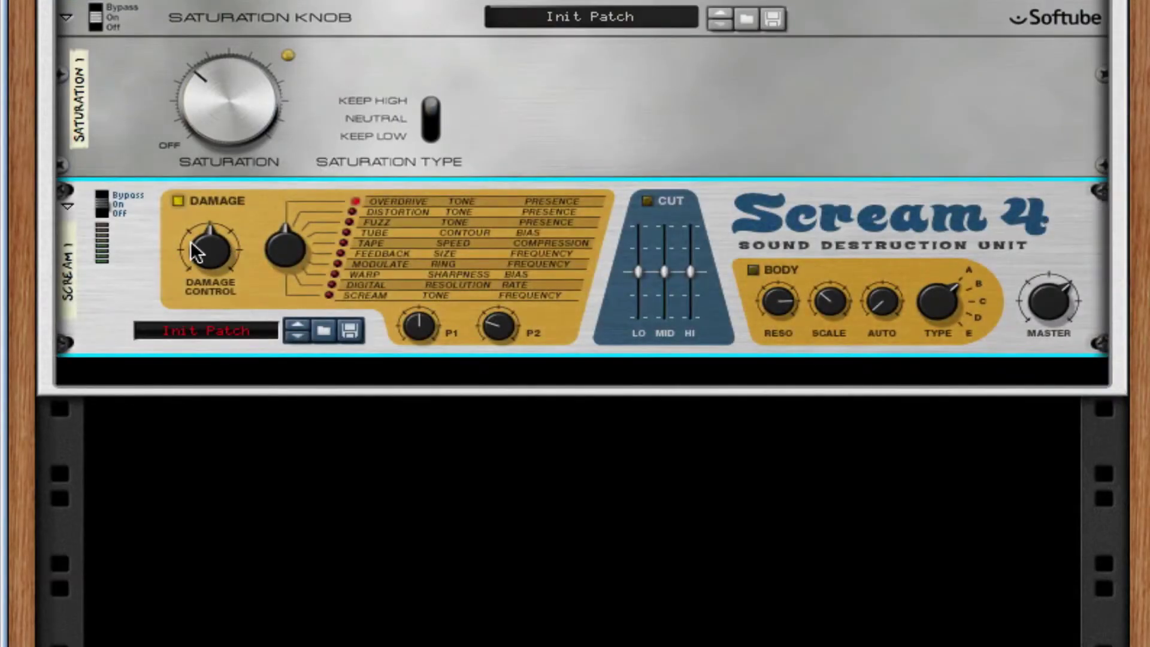
{"action": "left_click_drag", "start_coordinate": [191, 241], "coordinate": [193, 256]}
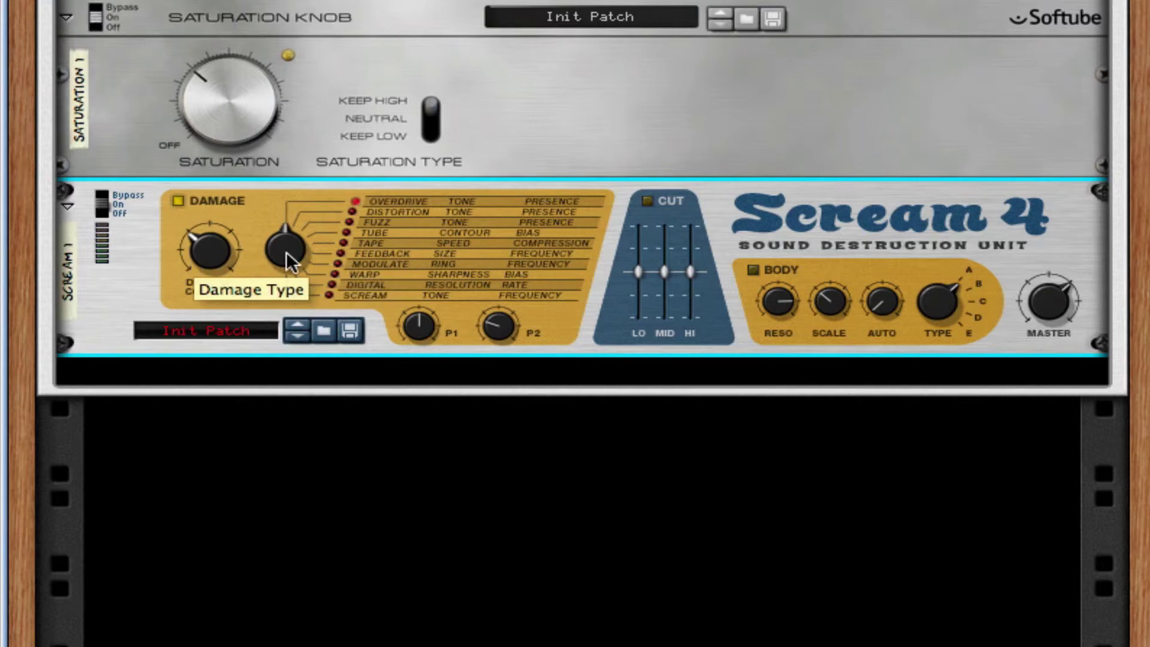
Step: Switch on the Scream 4 Body section with Auto at 42 and body type C
{"action": "scroll", "coordinate": [289, 250], "scroll_direction": "up", "scroll_amount": 3}
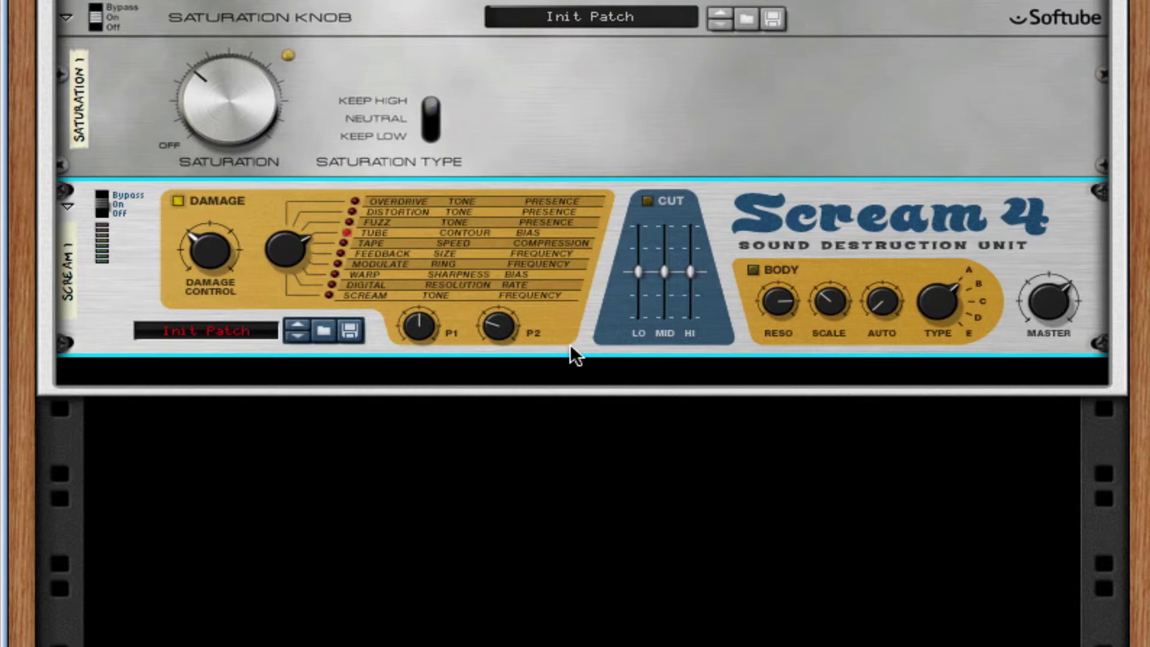
{"action": "scroll", "coordinate": [427, 326], "scroll_direction": "up", "scroll_amount": 5}
{"action": "scroll", "coordinate": [491, 326], "scroll_direction": "up", "scroll_amount": 3}
{"action": "left_click", "coordinate": [755, 269]}
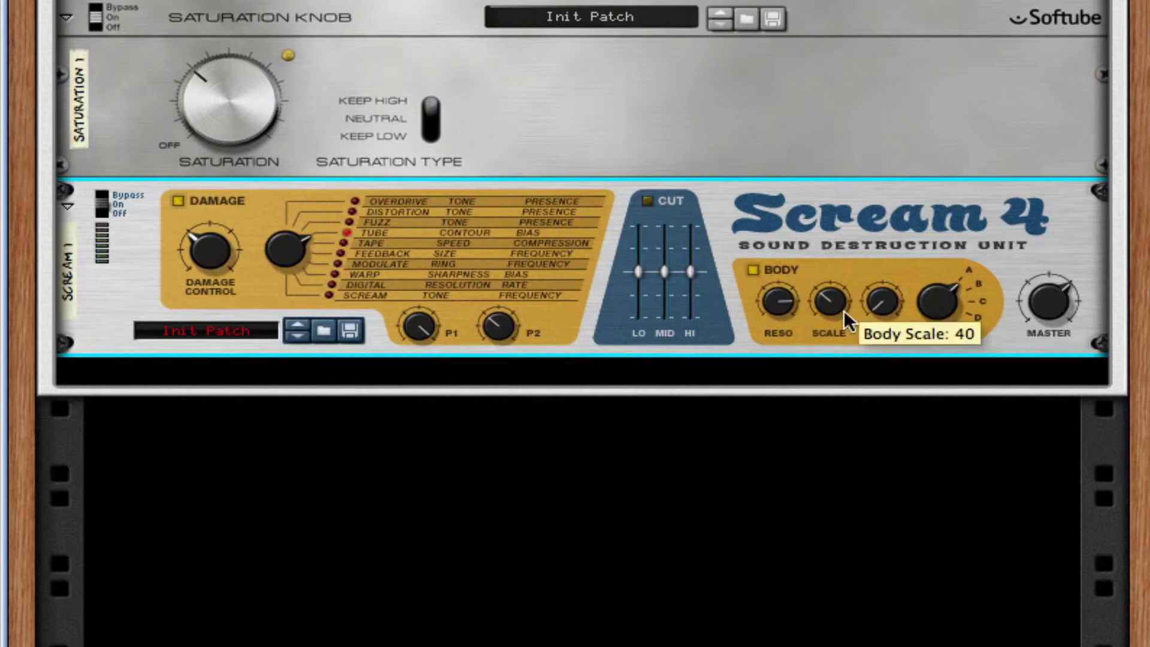
{"action": "left_click", "coordinate": [865, 307], "text": "ctrl"}
{"action": "left_click_drag", "start_coordinate": [875, 303], "coordinate": [878, 271]}
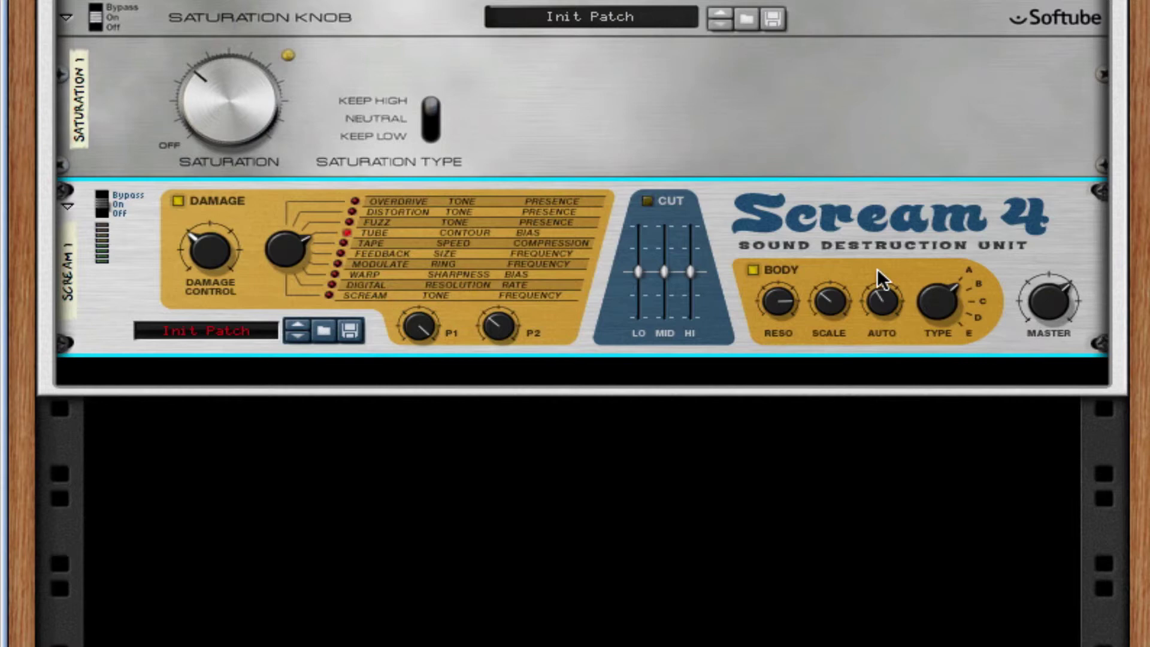
{"action": "left_click_drag", "start_coordinate": [953, 311], "coordinate": [941, 261]}
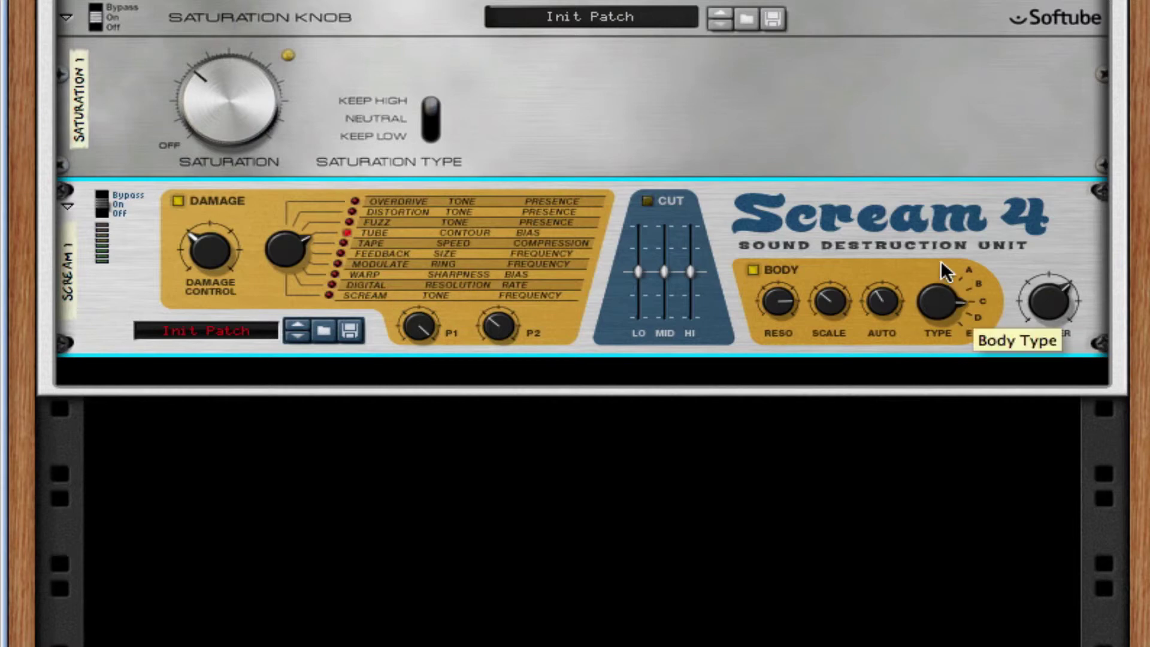
Step: Add a second Line 6 Bass Amp below the Scream 4
{"action": "right_click", "coordinate": [720, 254]}
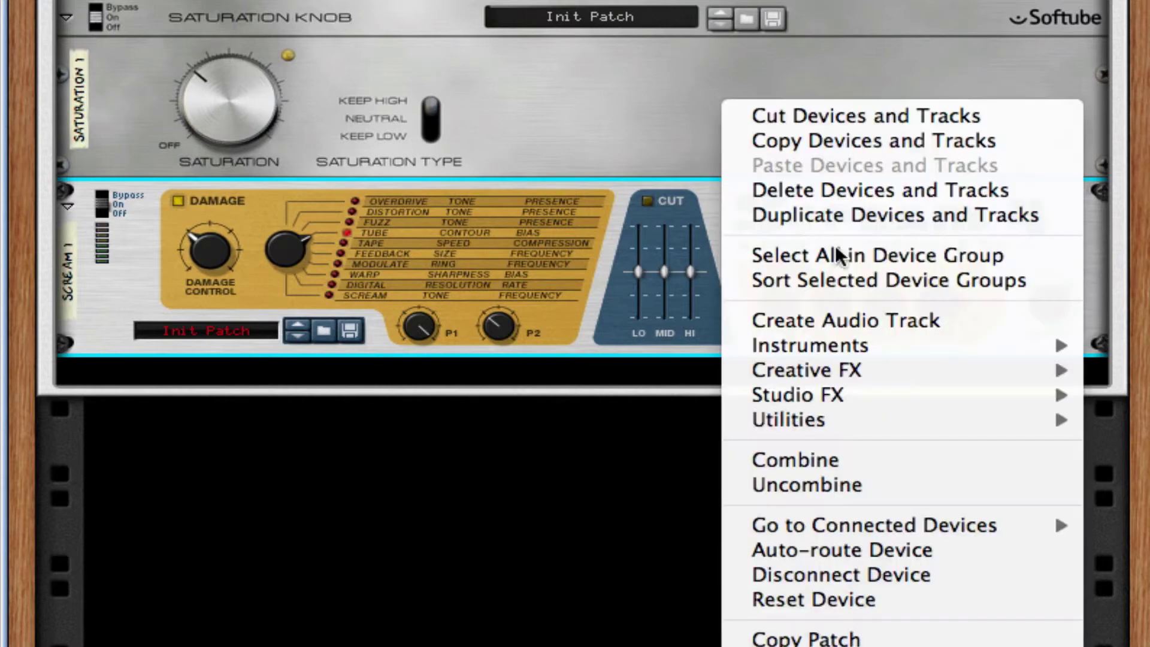
{"action": "mouse_move", "coordinate": [1025, 395]}
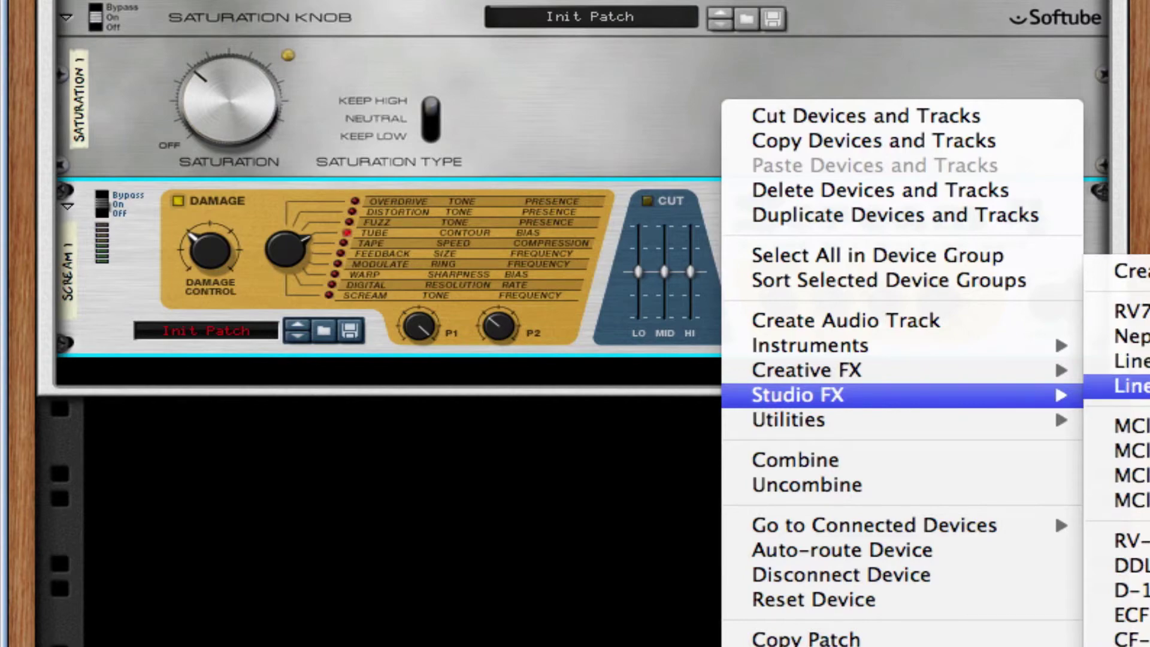
{"action": "left_click", "coordinate": [1133, 385]}
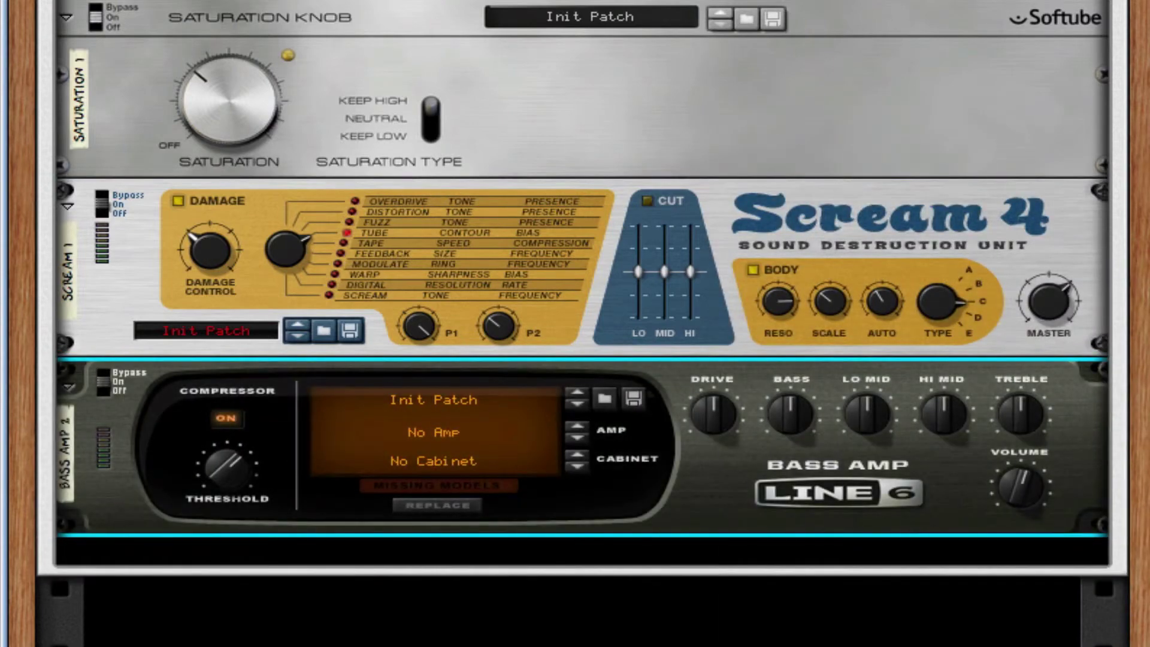
Step: Add an MClass Equalizer: high shelf on, band 1 at 154 Hz, shelf gain and Q raised
{"action": "right_click", "coordinate": [850, 452]}
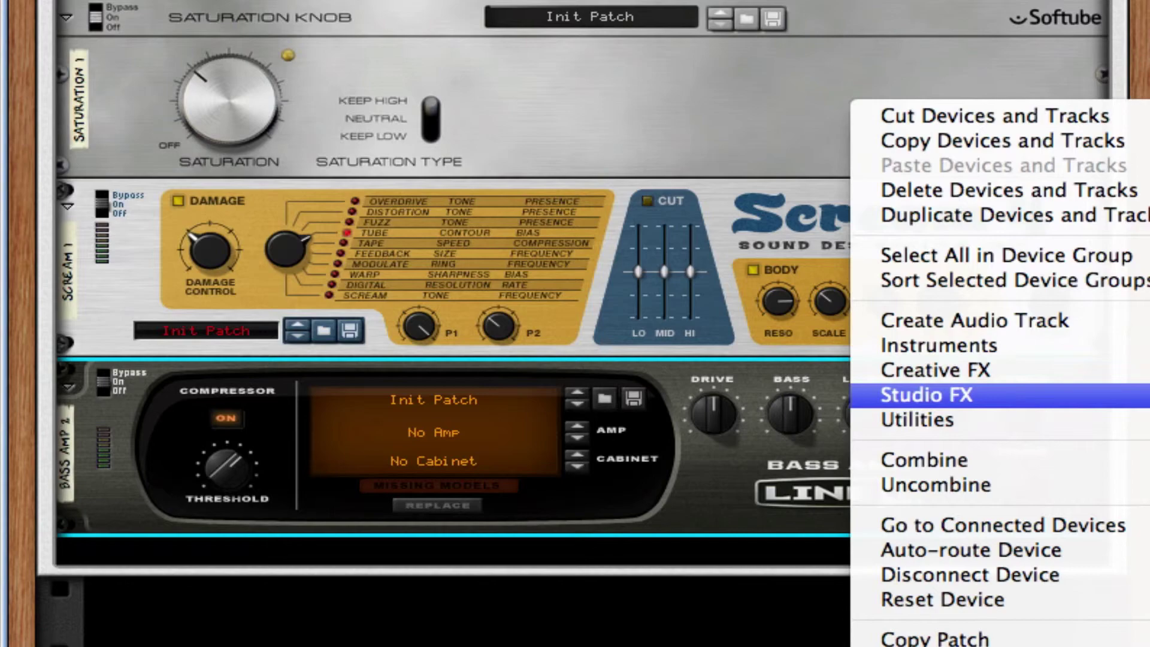
{"action": "left_click", "coordinate": [759, 326]}
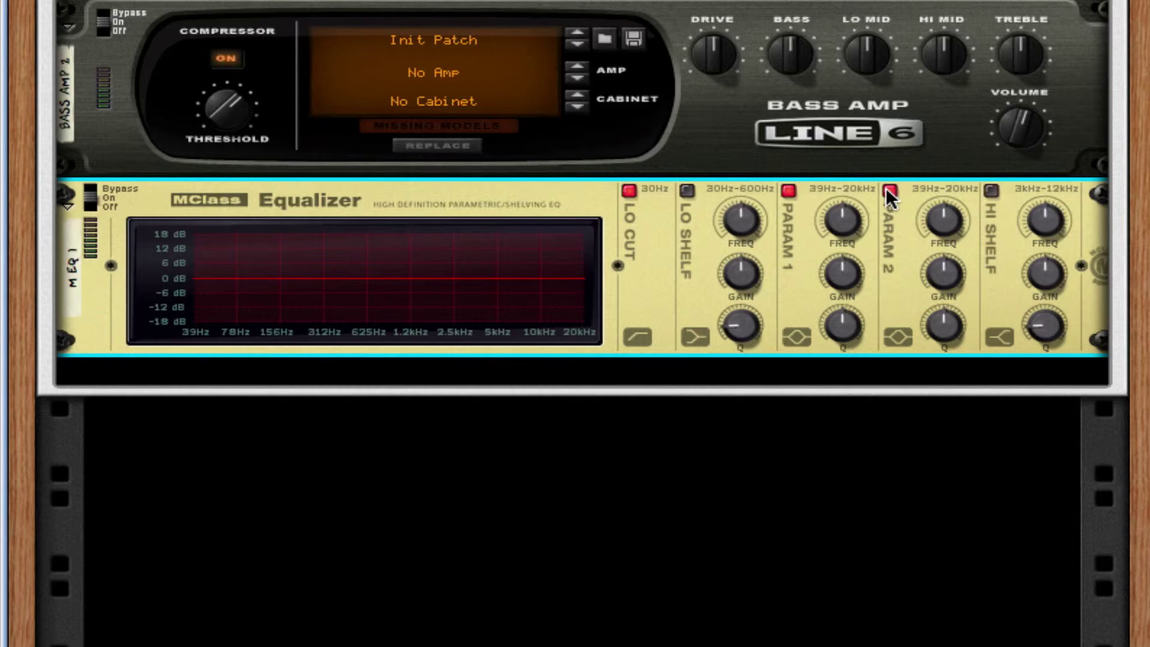
{"action": "left_click", "coordinate": [991, 191]}
{"action": "left_click_drag", "start_coordinate": [847, 218], "coordinate": [875, 135]}
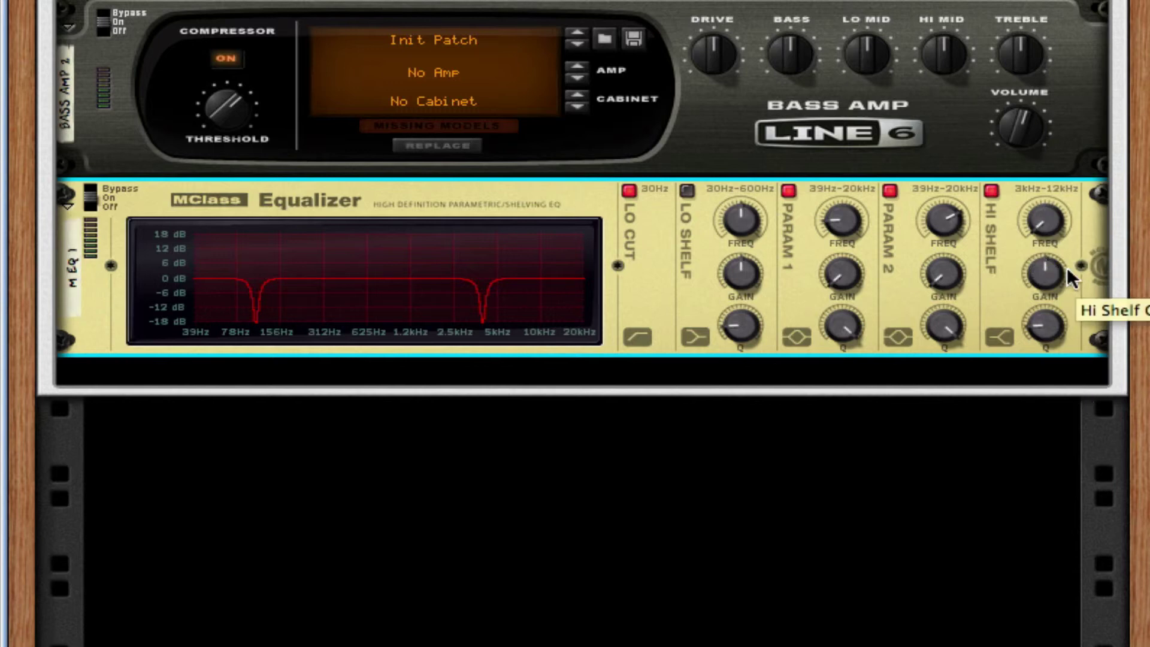
{"action": "left_click_drag", "start_coordinate": [1045, 271], "coordinate": [1045, 265]}
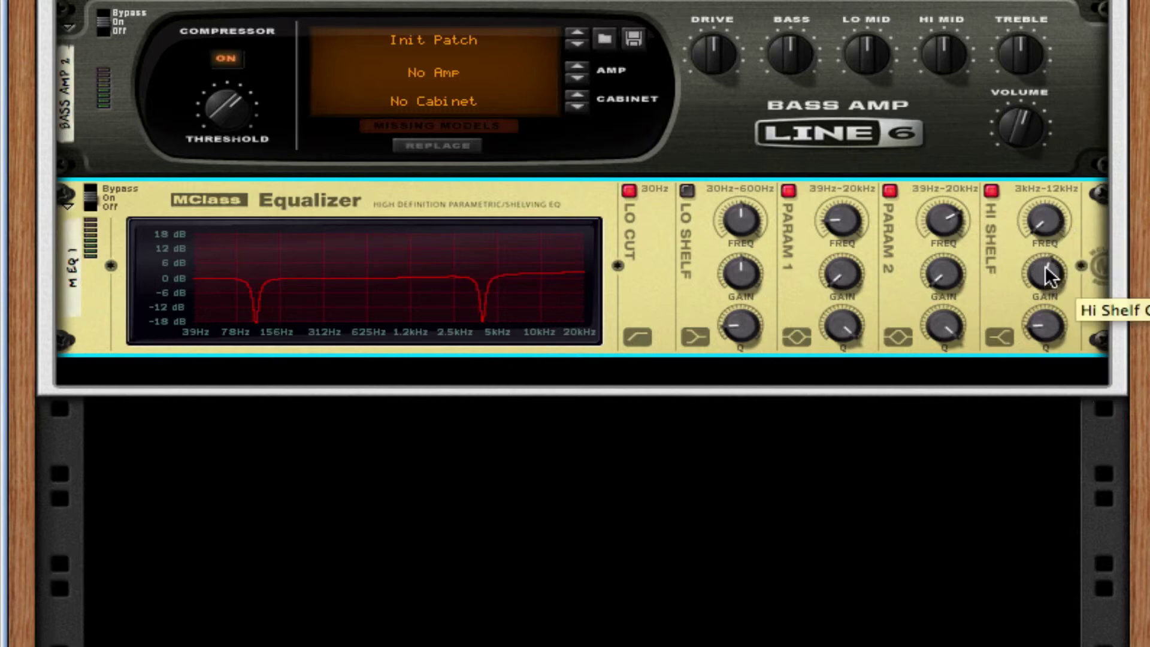
{"action": "left_click_drag", "start_coordinate": [1054, 329], "coordinate": [1059, 161]}
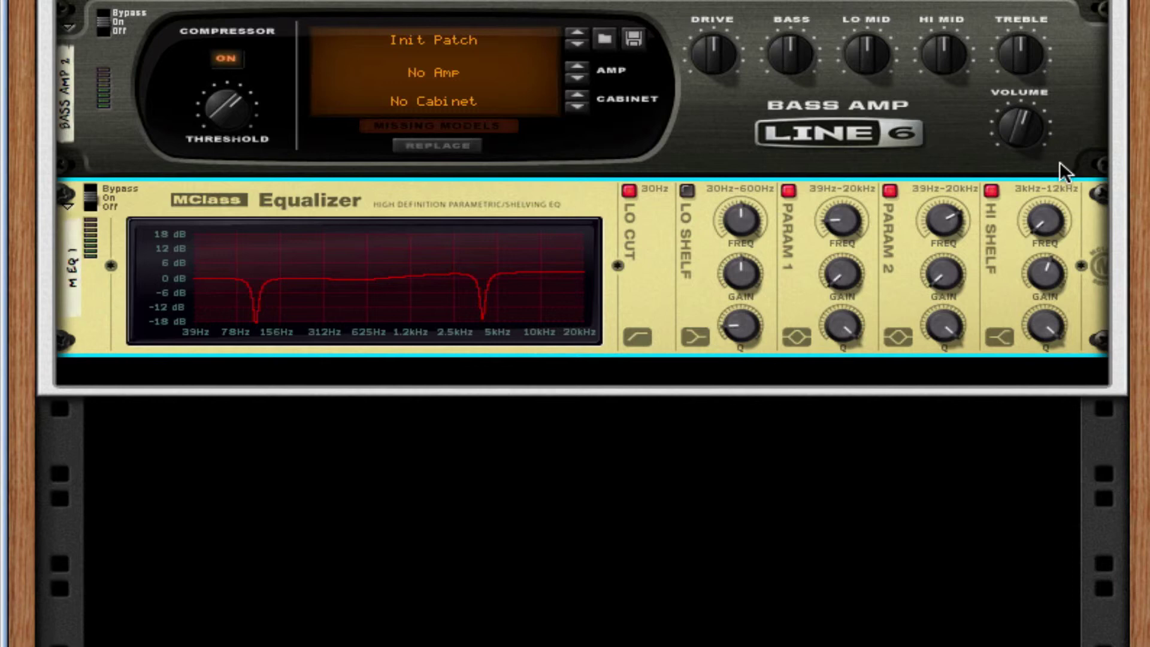
Step: Insert an MClass Maximizer directly below the MClass Equalizer
{"action": "right_click", "coordinate": [667, 307]}
{"action": "mouse_move", "coordinate": [954, 485]}
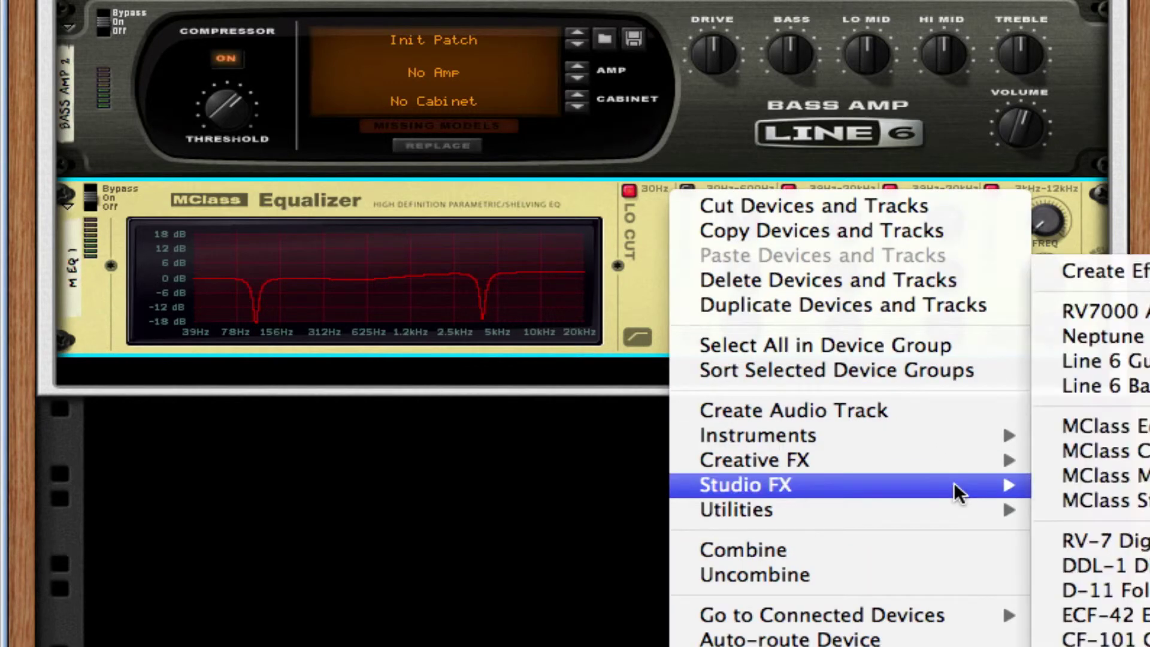
{"action": "left_click", "coordinate": [1097, 475]}
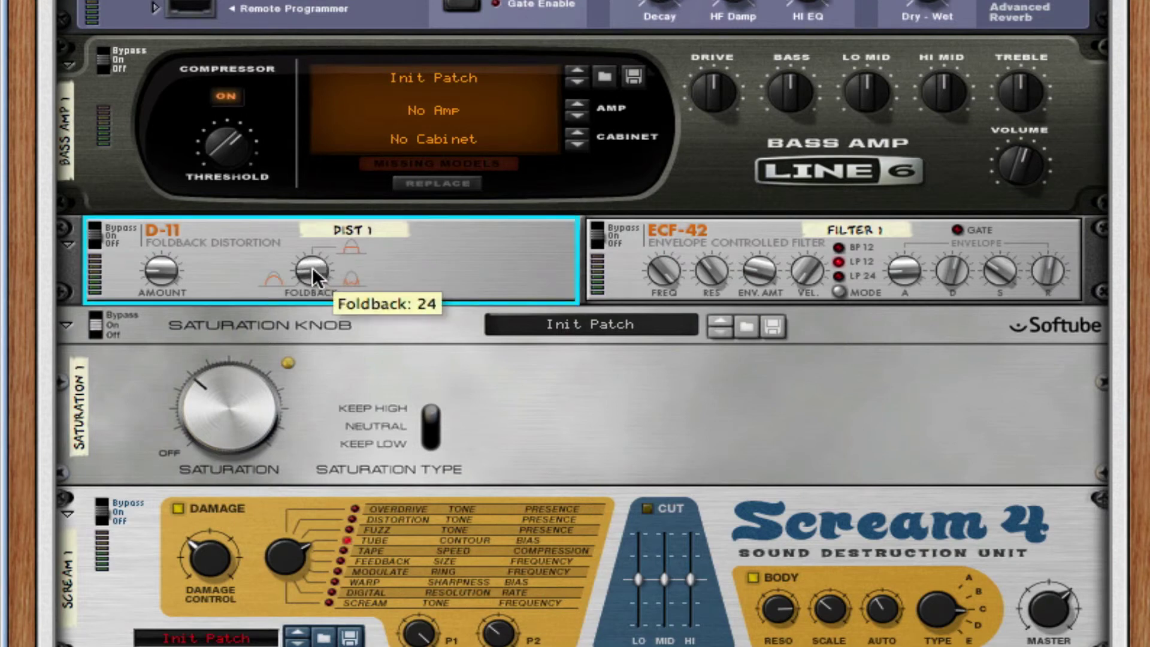
Step: Raise the D-11 Foldback knob from 24 to 28
{"action": "left_click_drag", "start_coordinate": [311, 264], "coordinate": [312, 259]}
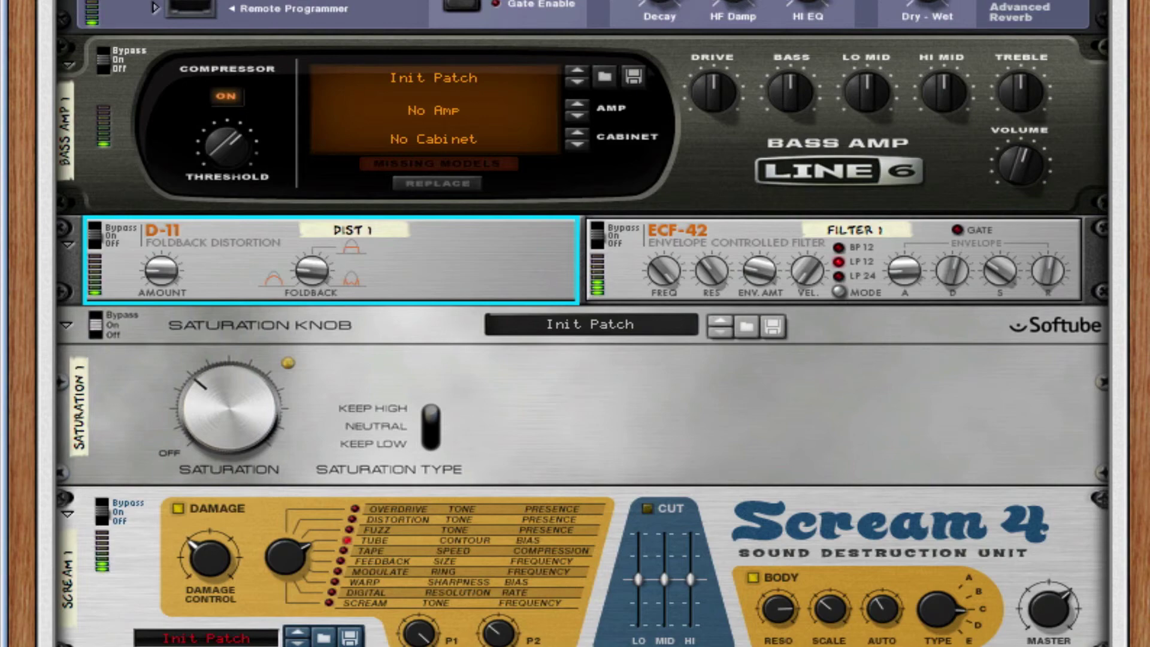
{"action": "scroll", "coordinate": [575, 324], "scroll_direction": "up", "scroll_amount": 3}
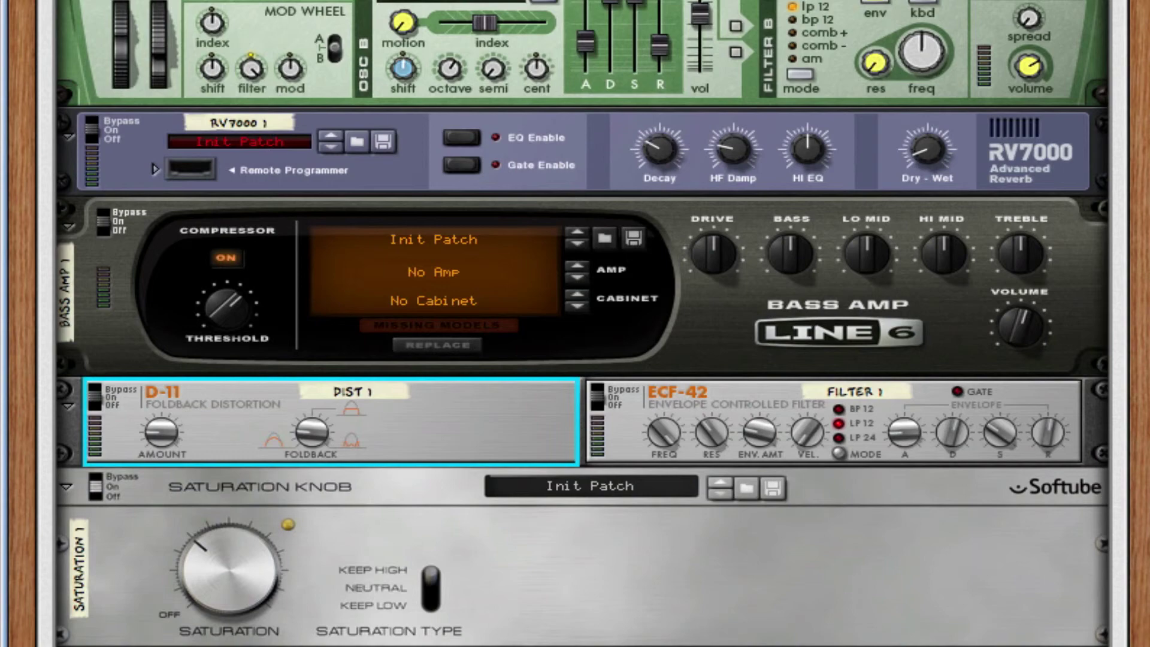
{"action": "scroll", "coordinate": [575, 324], "scroll_direction": "up", "scroll_amount": 2}
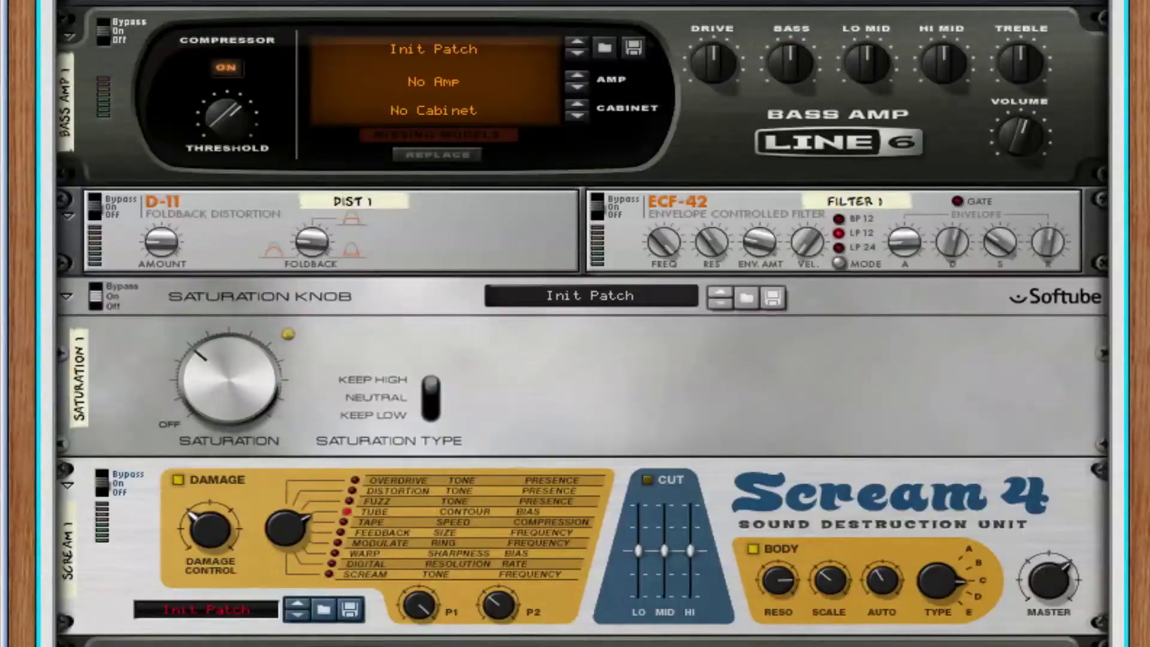
{"action": "scroll", "coordinate": [575, 324], "scroll_direction": "down", "scroll_amount": 3}
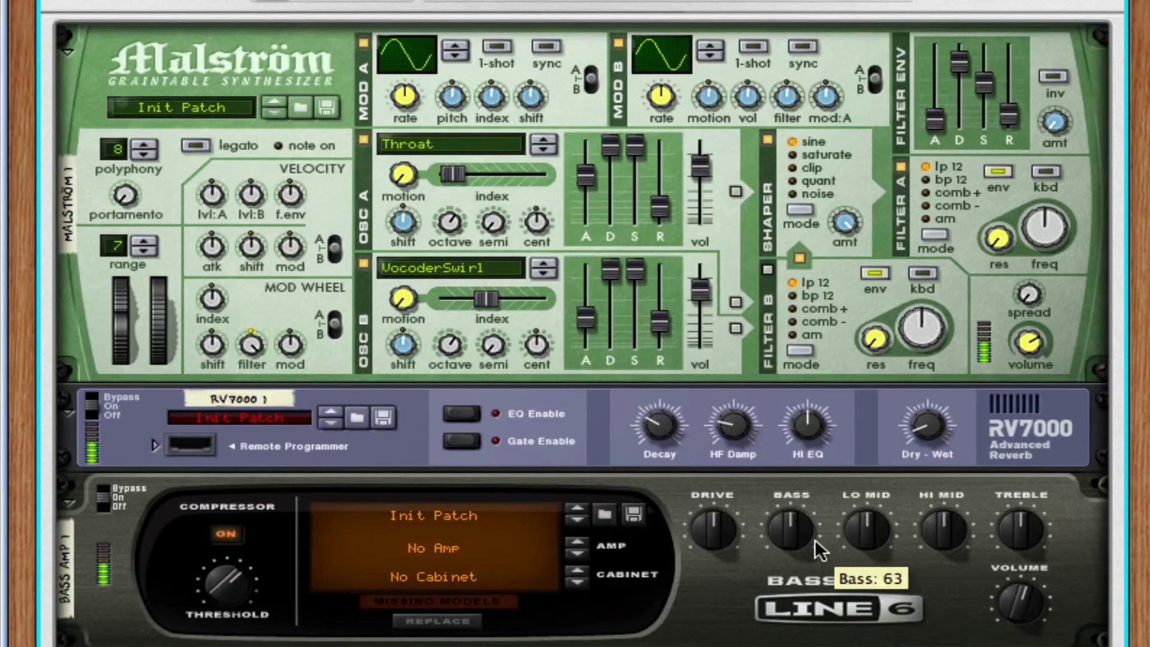
{"action": "scroll", "coordinate": [901, 573], "scroll_direction": "up", "scroll_amount": 5}
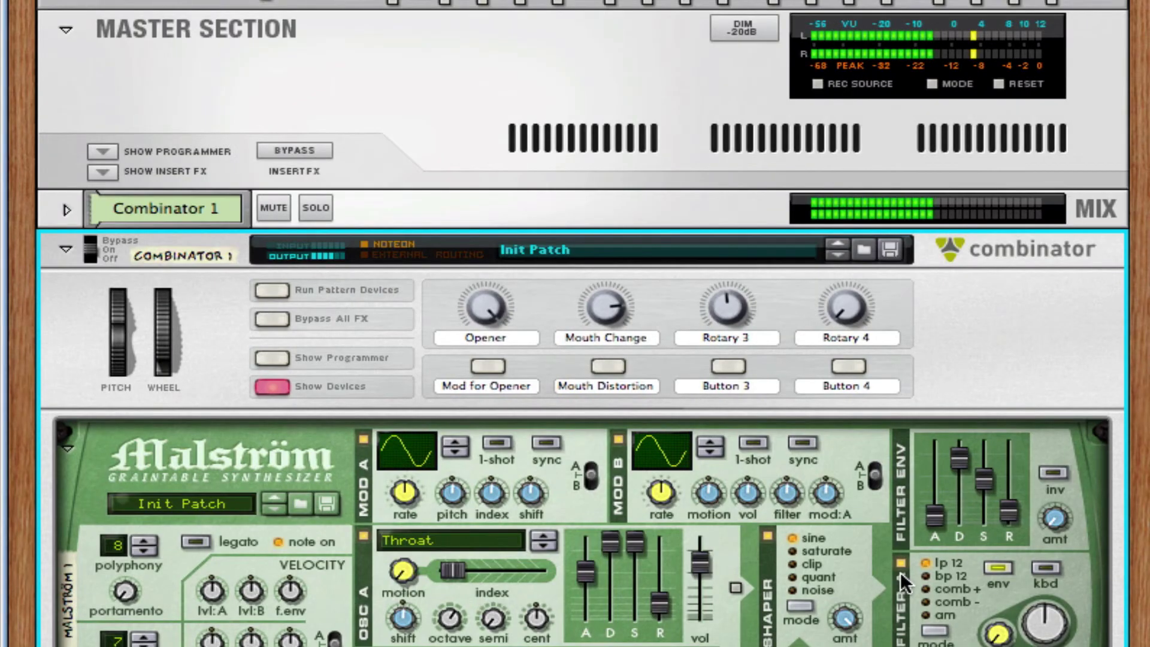